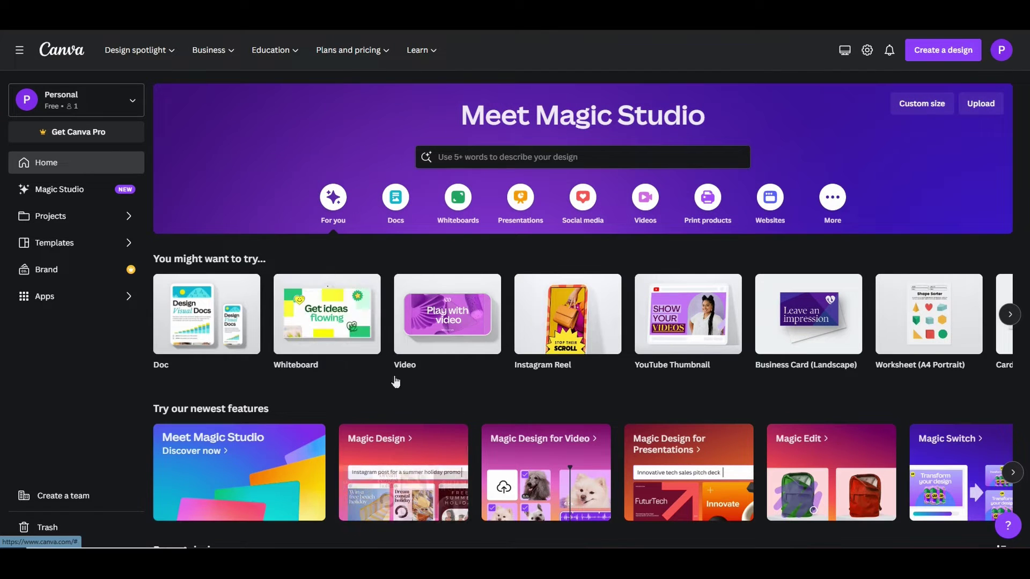
# Start a blank video and stretch the green-and-yellow classroom graphic across the page.
pyautogui.moveTo(447, 314)
pyautogui.click(434, 324)
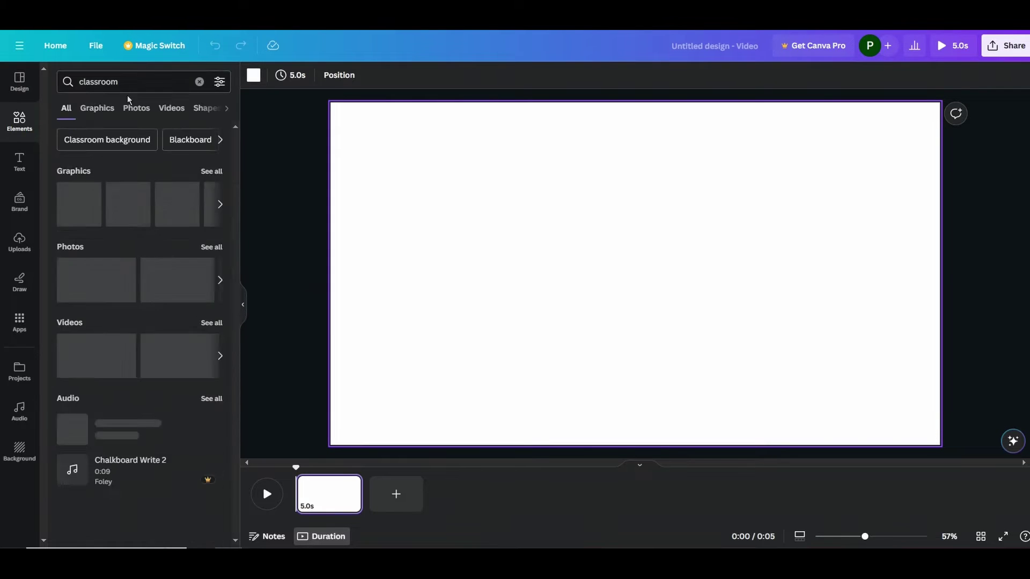
pyautogui.scroll(-1, 139, 321)
pyautogui.scroll(-3, 140, 322)
pyautogui.click(83, 383)
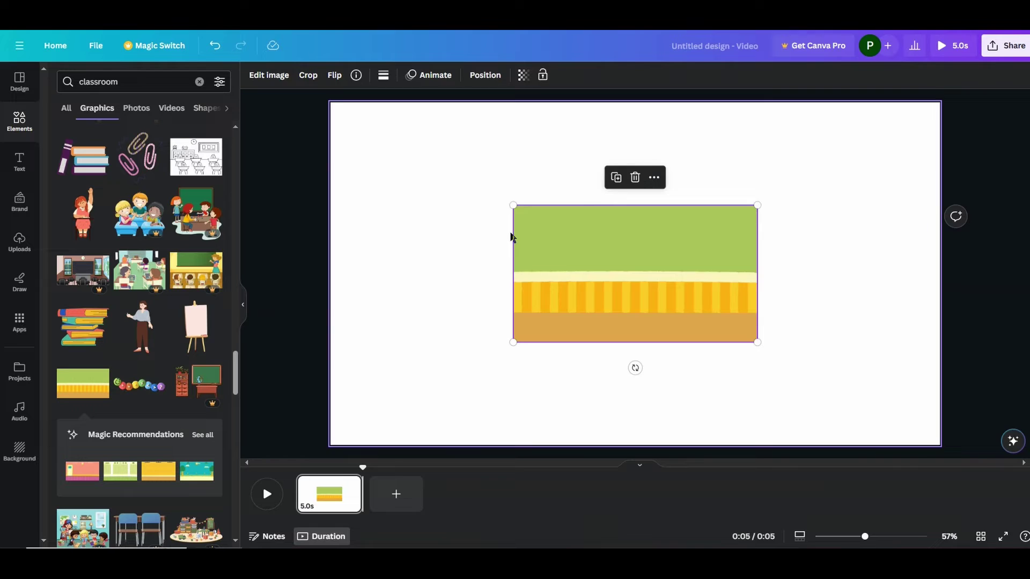
pyautogui.moveTo(756, 340)
pyautogui.mouseDown()
pyautogui.moveTo(837, 421)
pyautogui.moveTo(753, 281)
pyautogui.mouseUp()
pyautogui.click(281, 243)
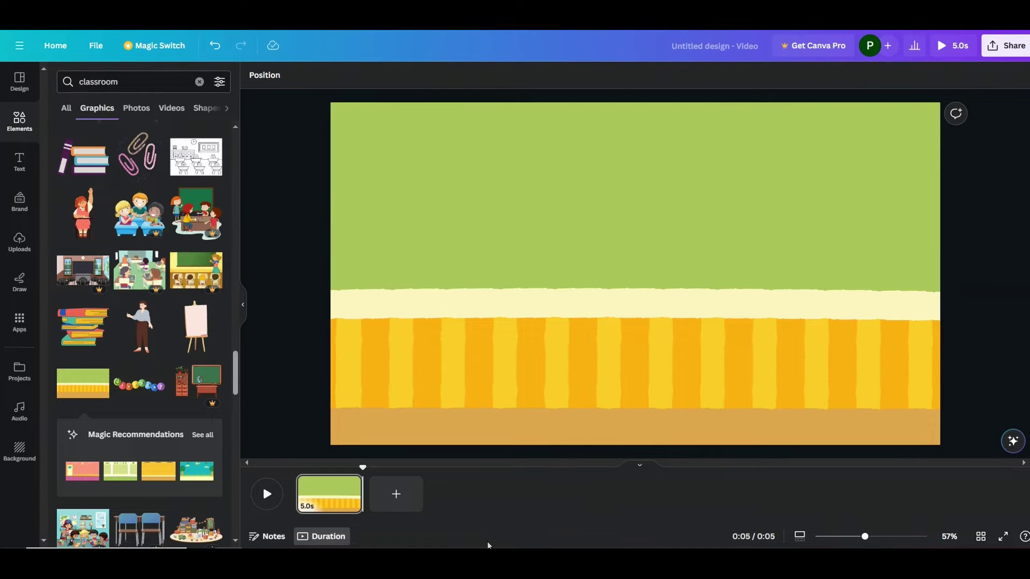
# Add the male teacher illustration from a 'teacher' search, enlarged on the scene's right side.
pyautogui.click(148, 81)
pyautogui.doubleClick(148, 81)
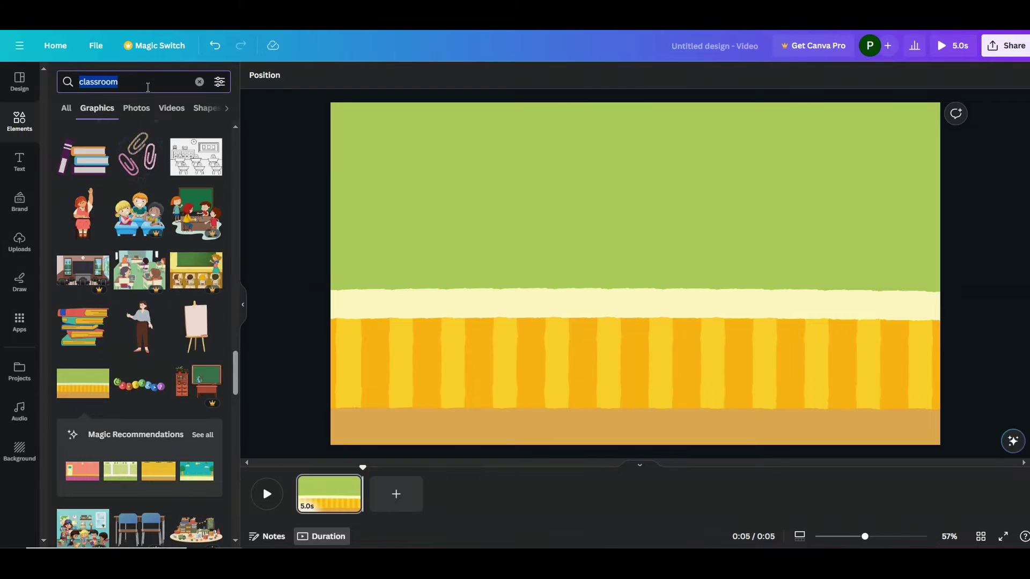
pyautogui.write('teach')
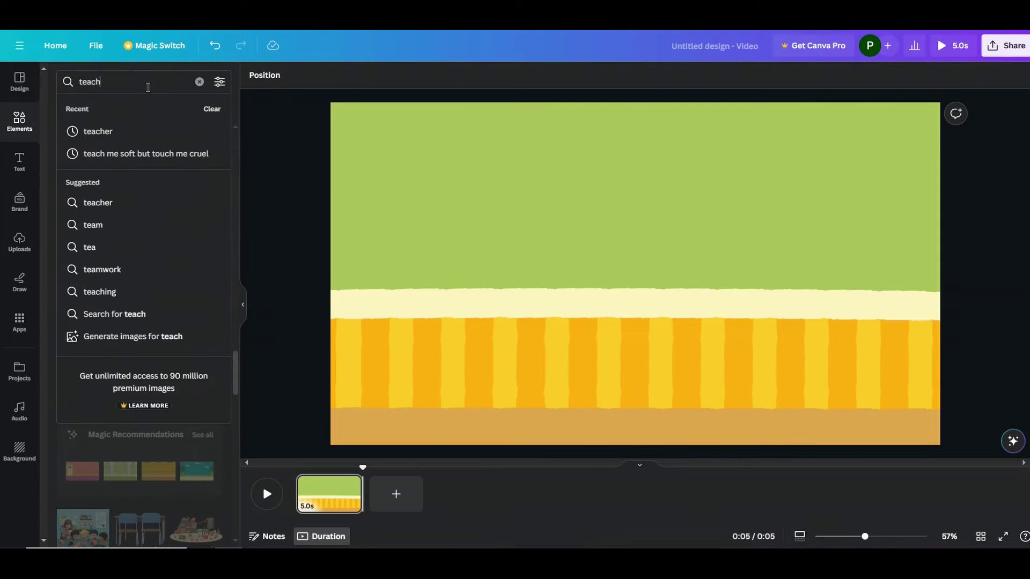
pyautogui.write('er')
pyautogui.press('Return')
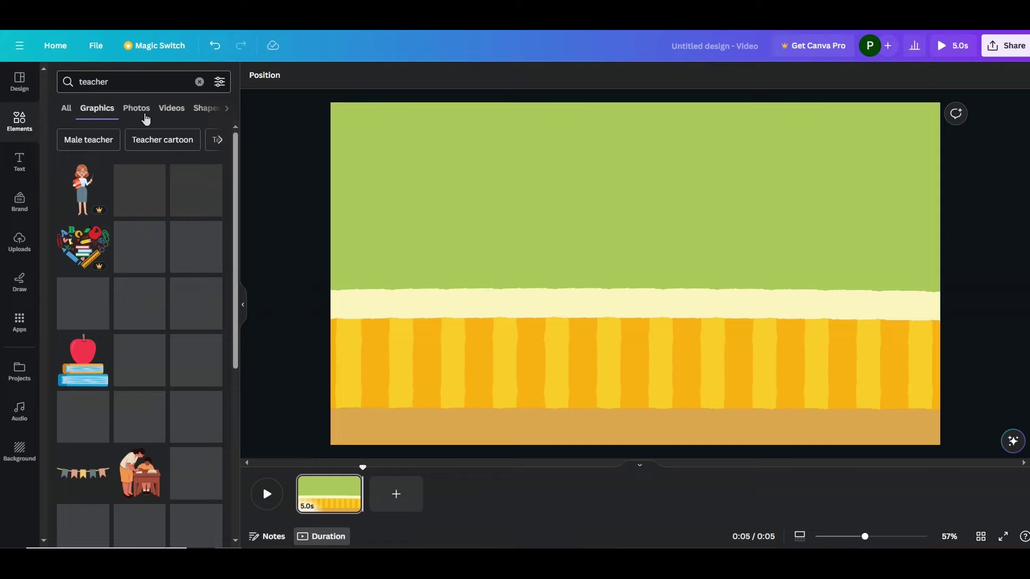
pyautogui.scroll(-5, 140, 366)
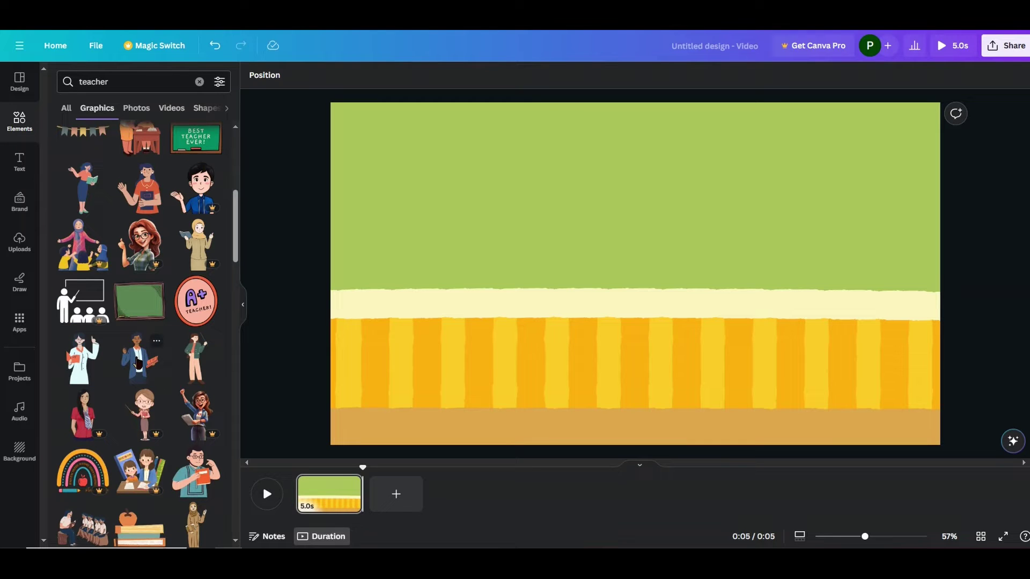
pyautogui.click(138, 364)
pyautogui.moveTo(586, 345); pyautogui.dragTo(502, 442)
pyautogui.moveTo(650, 290)
pyautogui.mouseDown()
pyautogui.moveTo(700, 290)
pyautogui.moveTo(779, 239)
pyautogui.mouseUp()
pyautogui.moveTo(620, 425); pyautogui.dragTo(606, 478)
pyautogui.moveTo(709, 306); pyautogui.dragTo(729, 322)
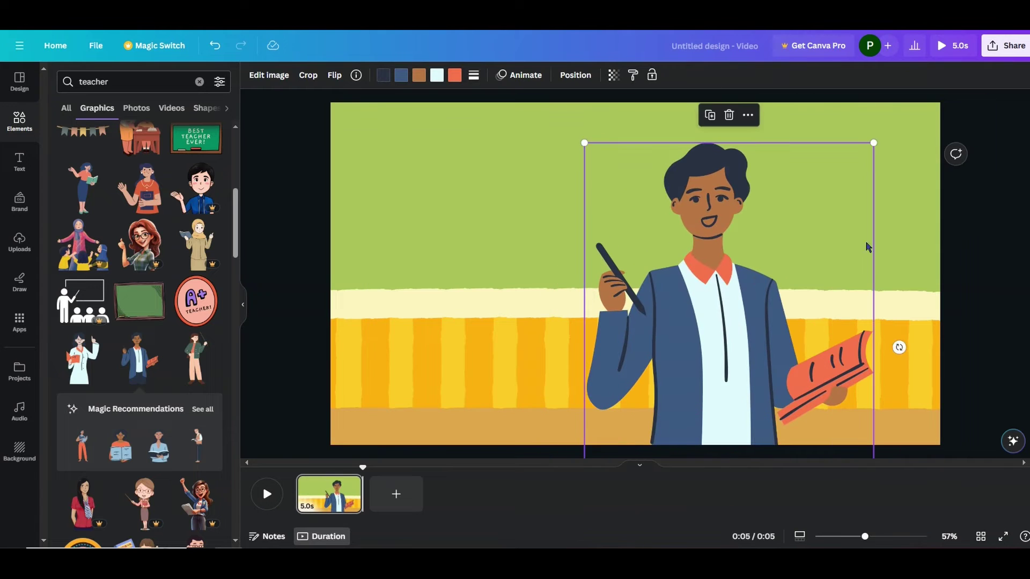
pyautogui.press('Escape')
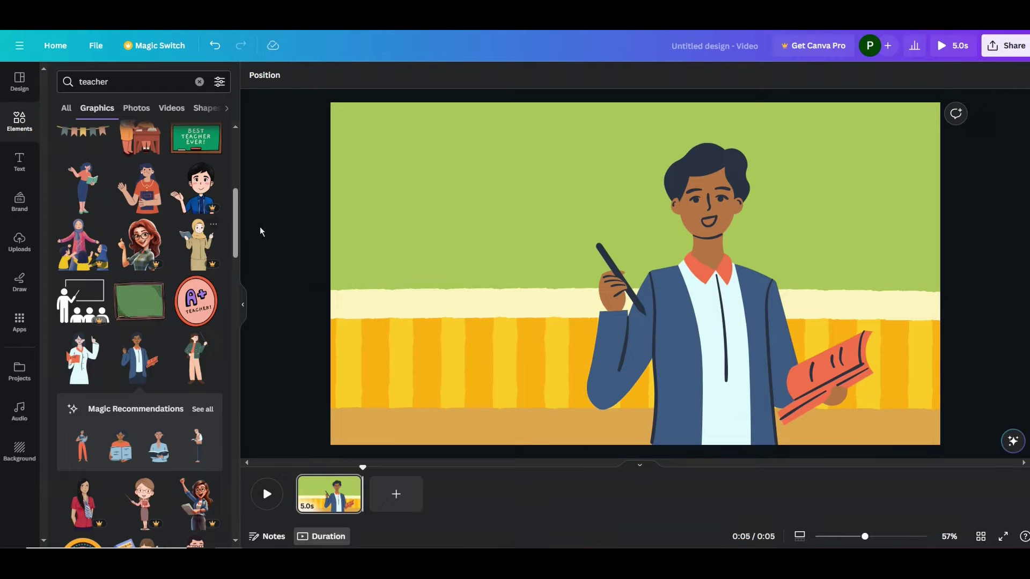
# Add a circle from Shapes and move it onto the teacher's face.
pyautogui.click(199, 81)
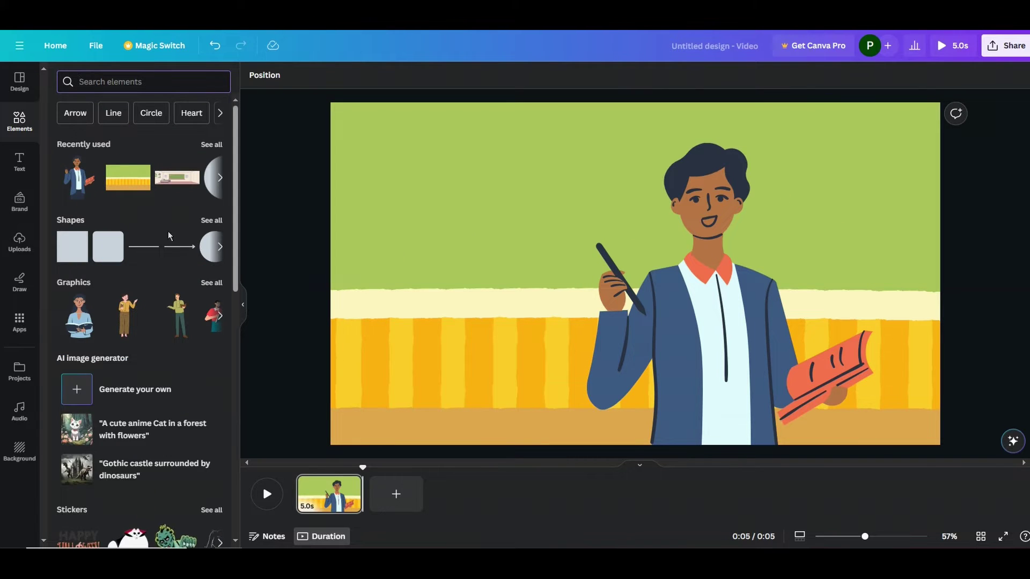
pyautogui.click(211, 220)
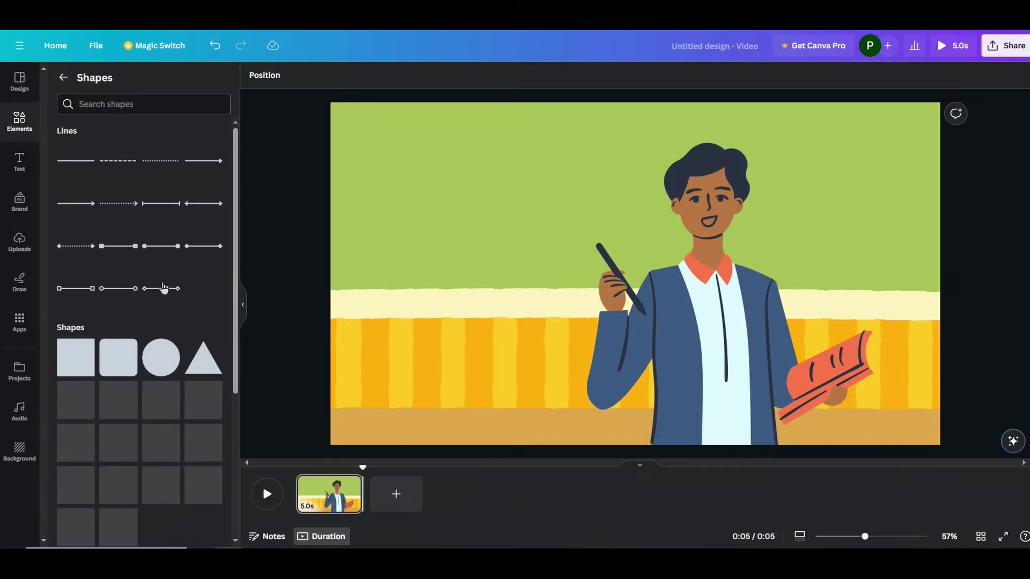
pyautogui.click(161, 368)
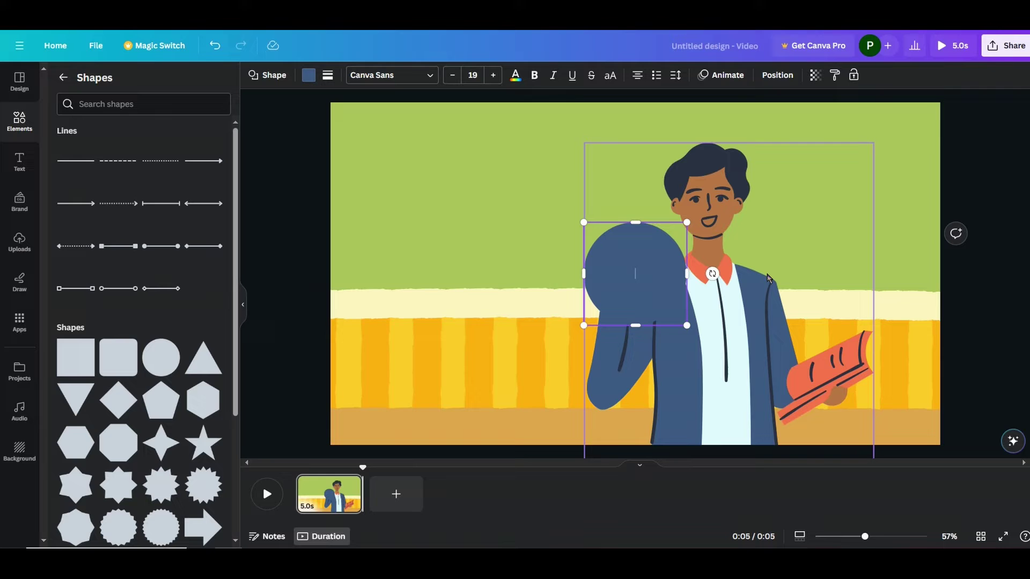
pyautogui.keyDown('ctrl'); pyautogui.scroll(5, 621, 245); pyautogui.keyUp('ctrl')
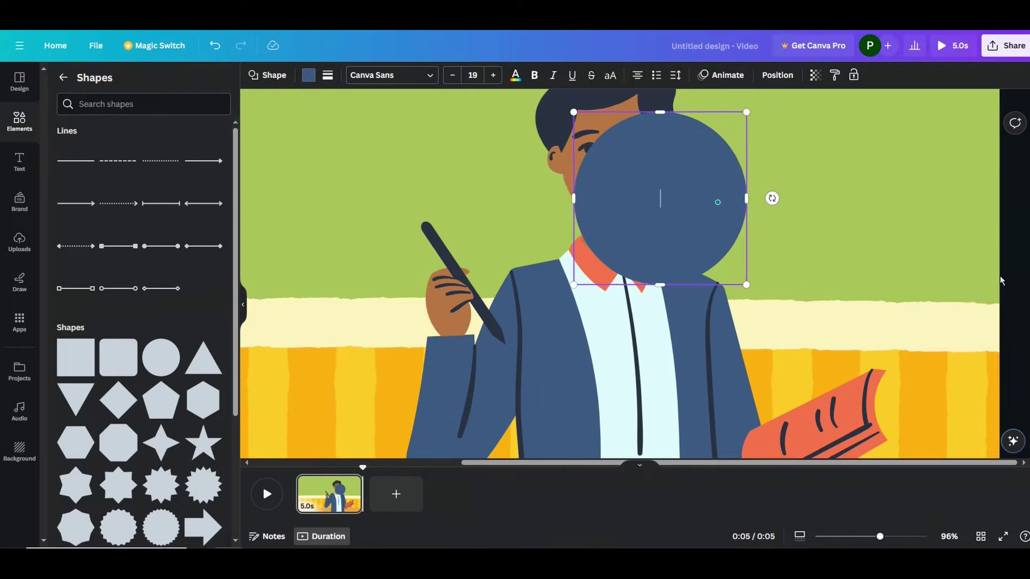
pyautogui.scroll(2, 864, 281)
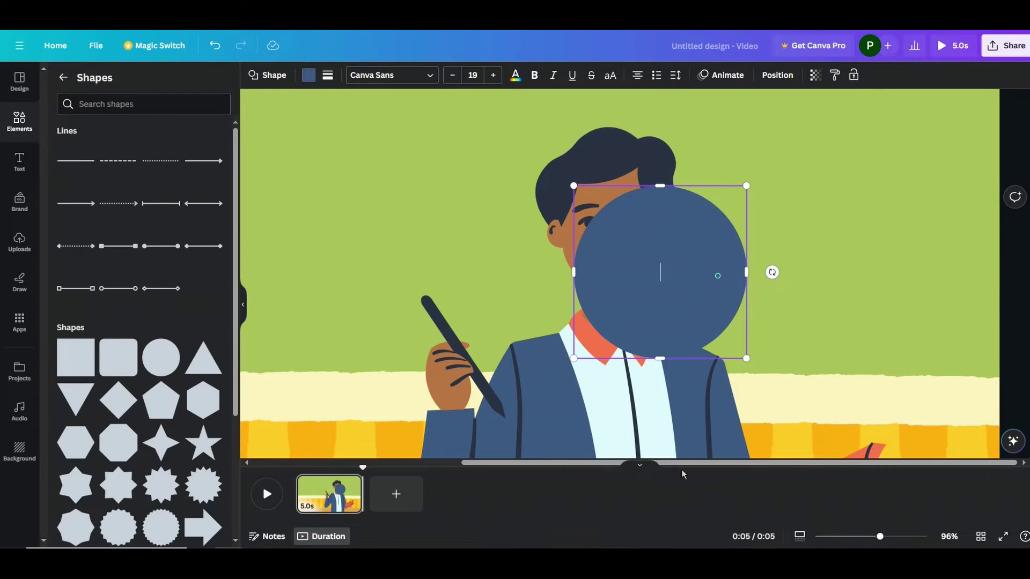
pyautogui.hscroll(-3, 688, 470)
pyautogui.moveTo(764, 323); pyautogui.dragTo(773, 340)
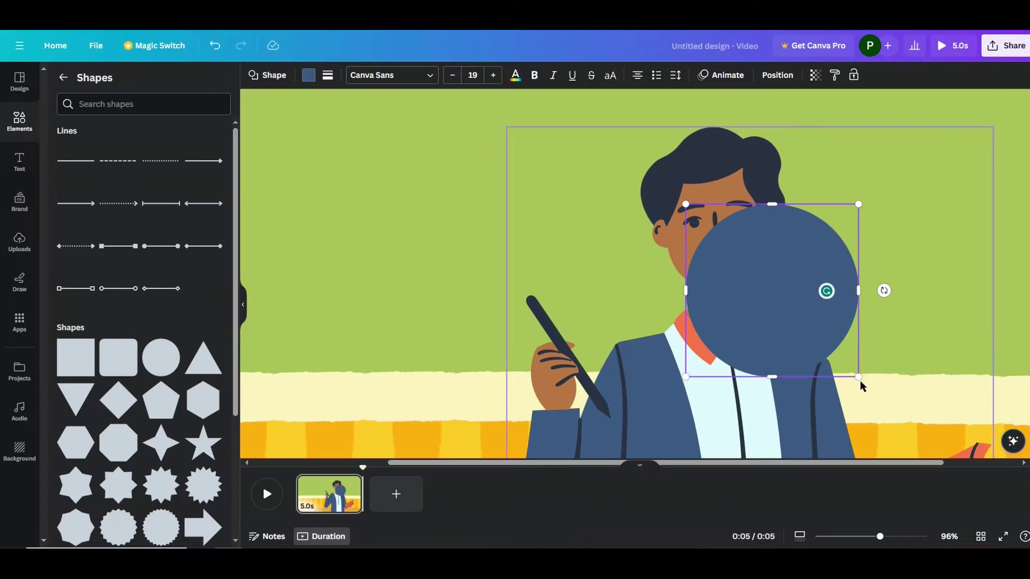
# Shrink and flatten the circle into an eye-sized oval over the teacher's left eye.
pyautogui.moveTo(857, 379)
pyautogui.mouseDown()
pyautogui.moveTo(762, 310)
pyautogui.moveTo(724, 241)
pyautogui.mouseUp()
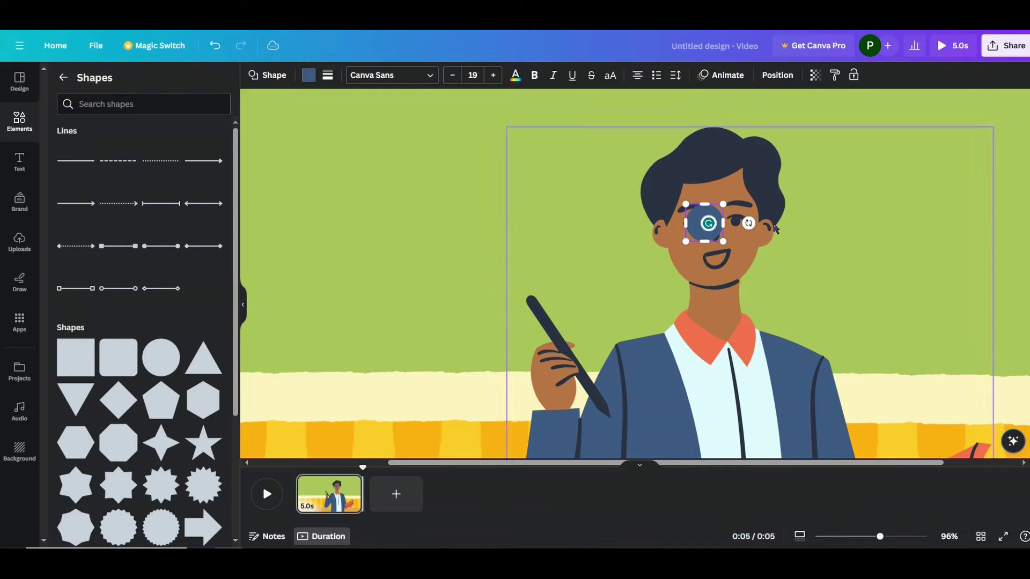
pyautogui.keyDown('ctrl'); pyautogui.scroll(5, 774, 229); pyautogui.keyUp('ctrl')
pyautogui.keyDown('ctrl'); pyautogui.scroll(5, 774, 230); pyautogui.keyUp('ctrl')
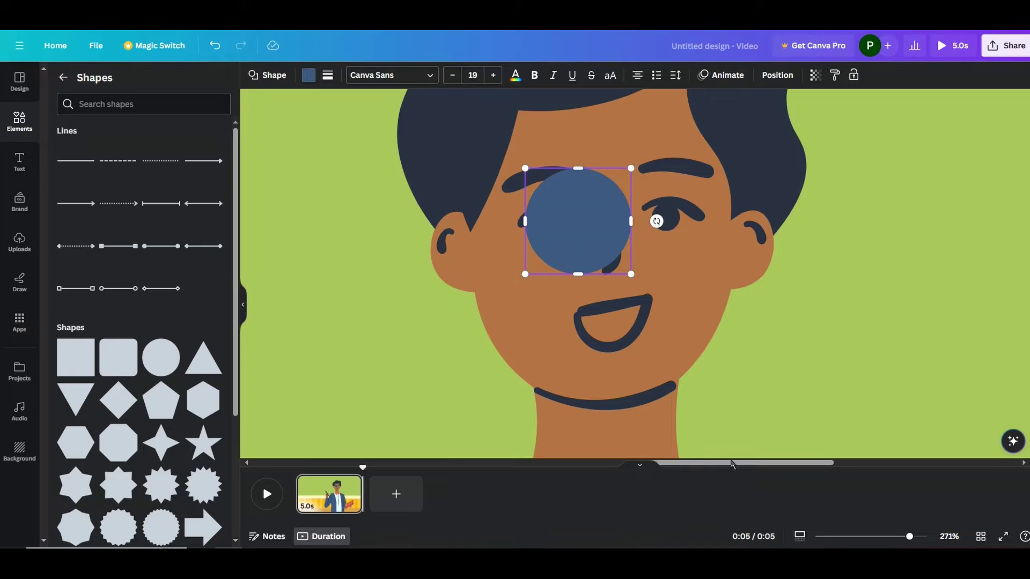
pyautogui.hscroll(-5, 693, 466)
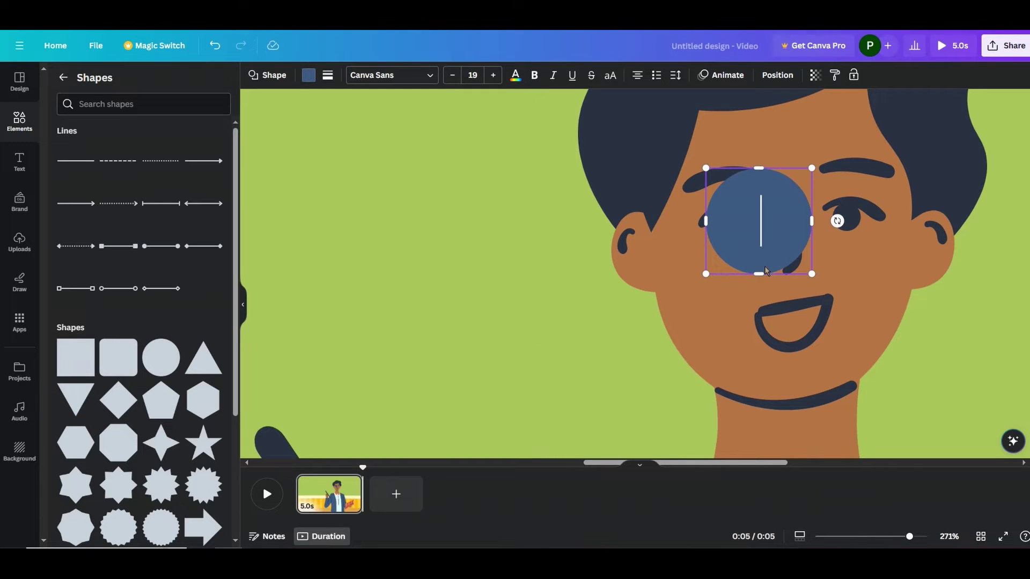
pyautogui.moveTo(761, 174); pyautogui.dragTo(716, 217)
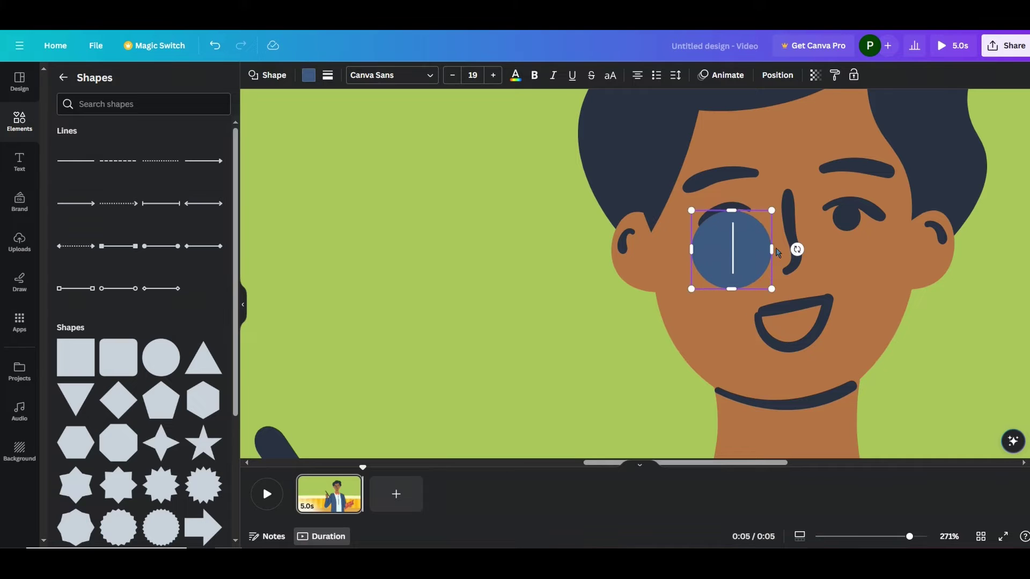
pyautogui.moveTo(716, 217)
pyautogui.mouseDown()
pyautogui.moveTo(750, 279)
pyautogui.moveTo(732, 239)
pyautogui.moveTo(760, 227)
pyautogui.mouseUp()
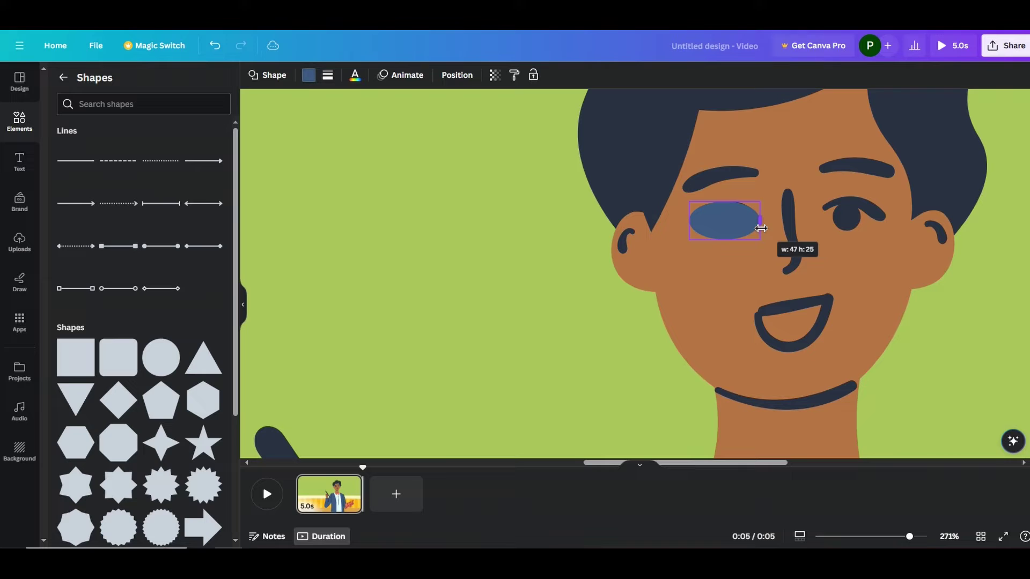
pyautogui.moveTo(761, 228); pyautogui.dragTo(757, 228)
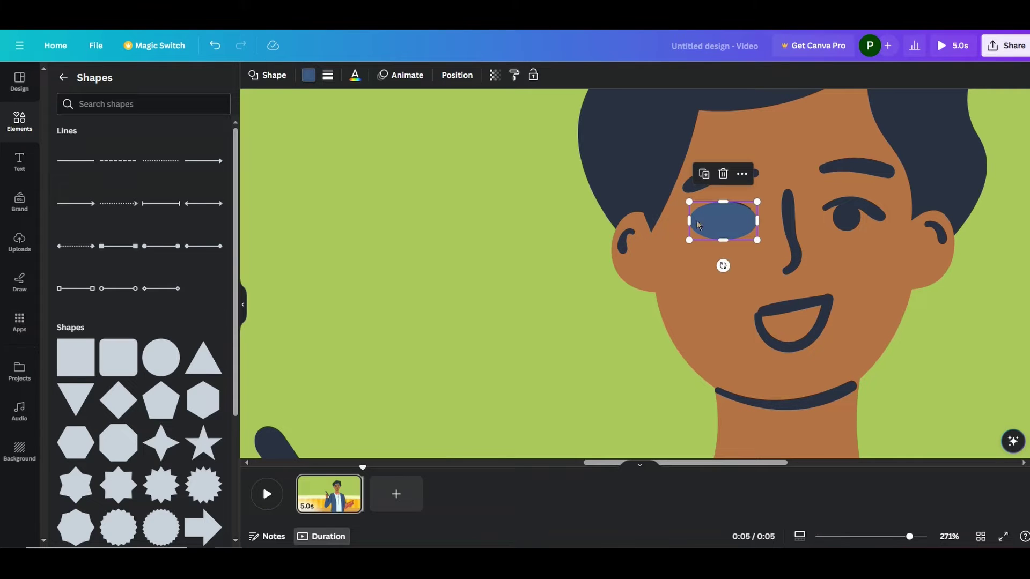
pyautogui.moveTo(690, 223)
pyautogui.mouseDown()
pyautogui.moveTo(736, 216)
pyautogui.moveTo(723, 239)
pyautogui.mouseUp()
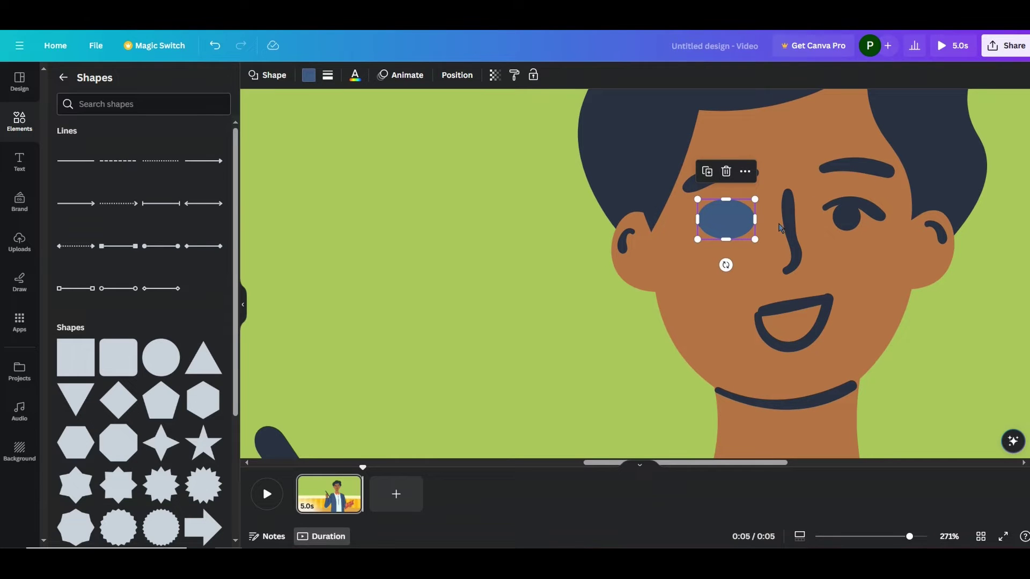
# Fill the oval with the brown skin colour and give it a Fade on enter and exit.
pyautogui.click(308, 75)
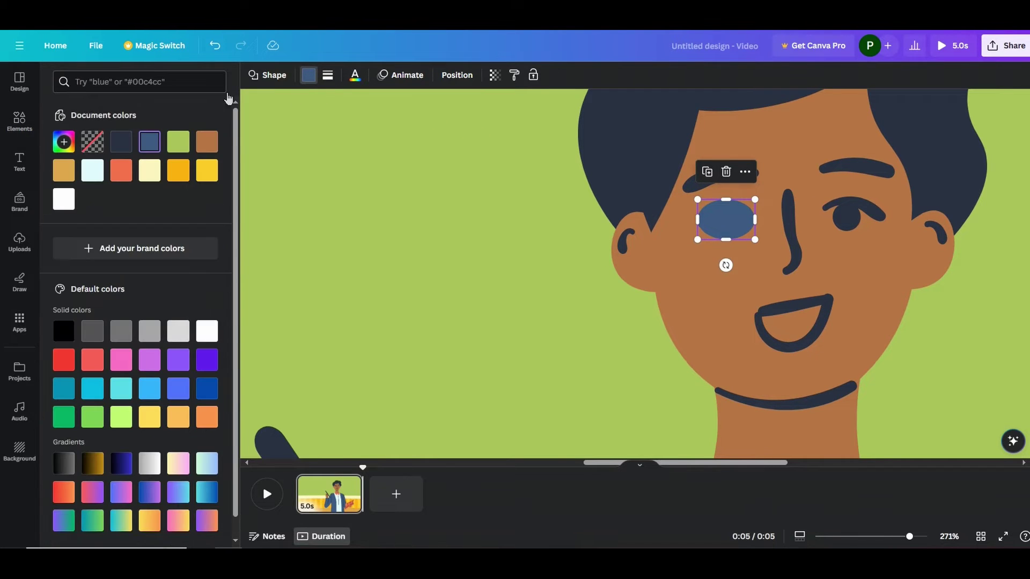
pyautogui.click(214, 143)
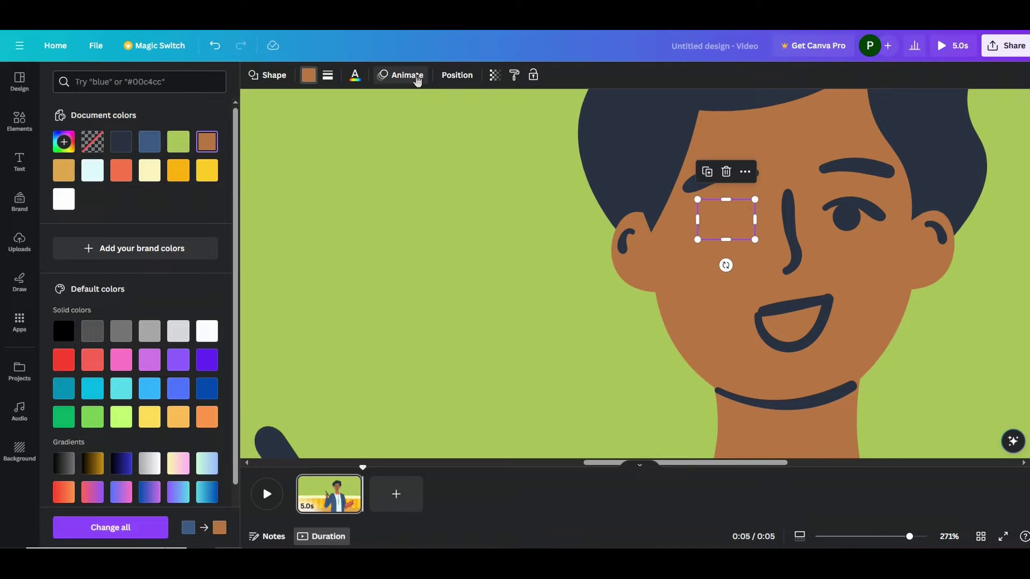
pyautogui.click(406, 75)
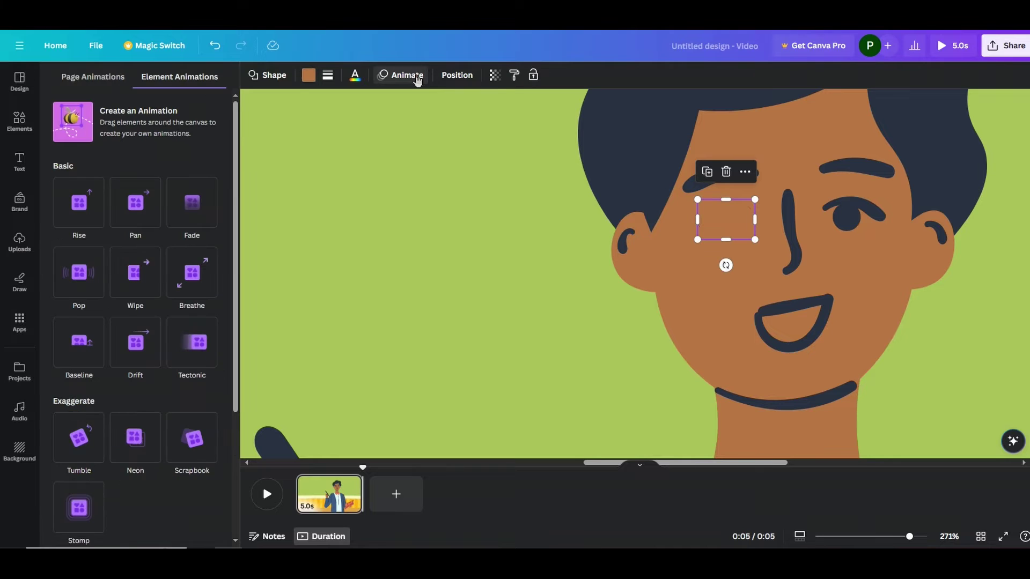
pyautogui.click(189, 206)
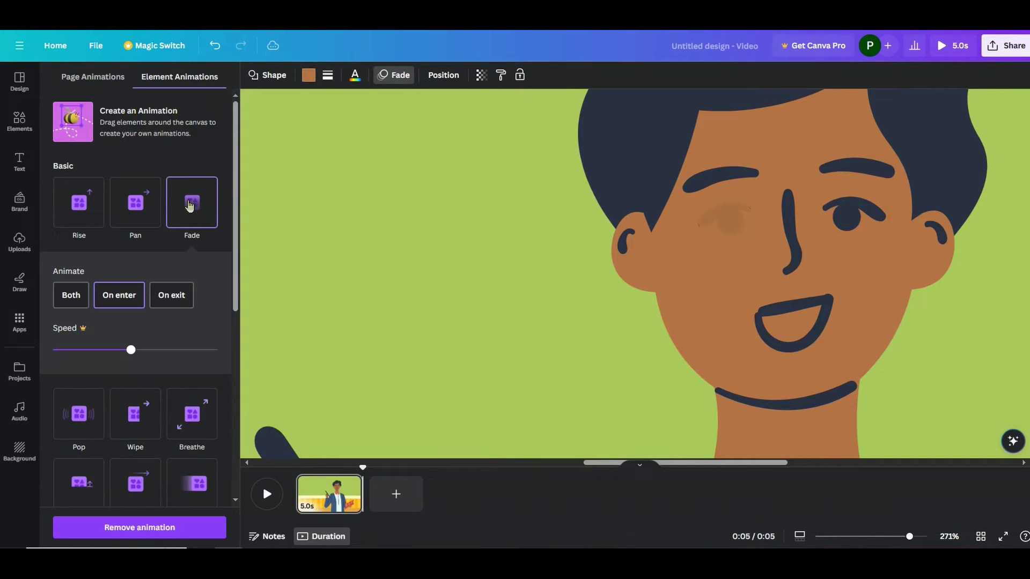
pyautogui.click(72, 297)
# Duplicate the faded oval and place the widened copy over the teacher's right eye.
pyautogui.click(754, 299)
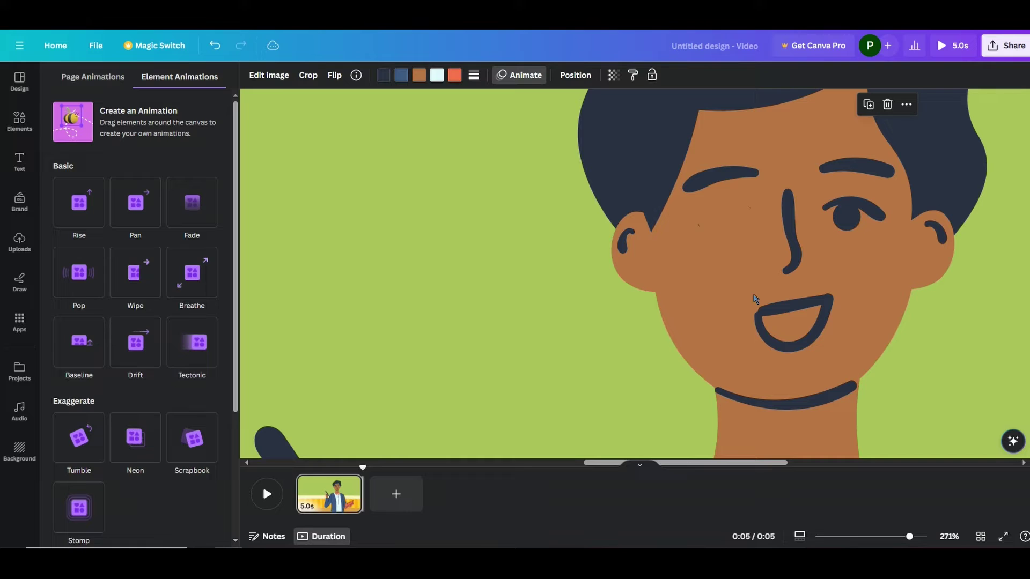
pyautogui.click(706, 224)
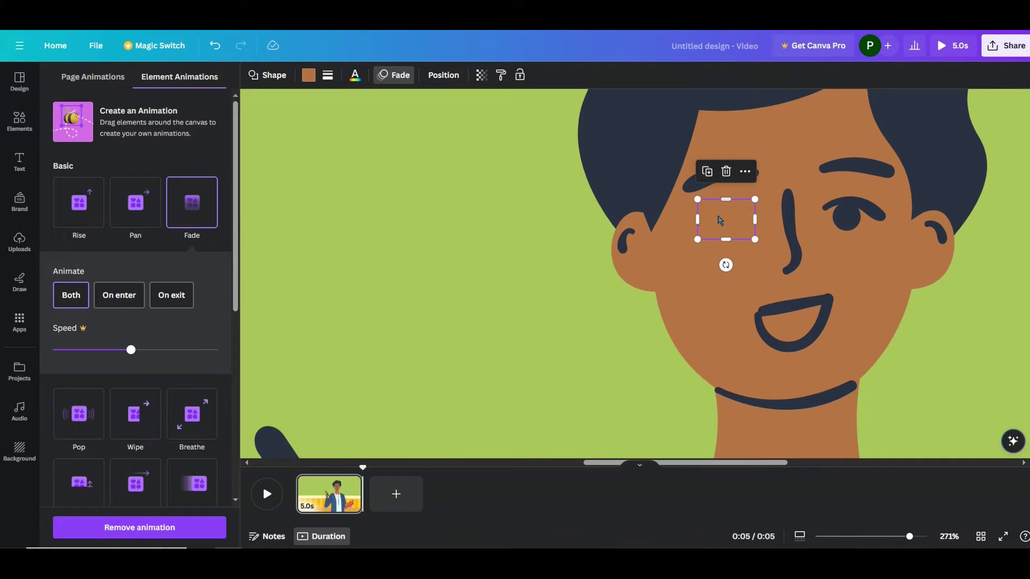
pyautogui.click(706, 172)
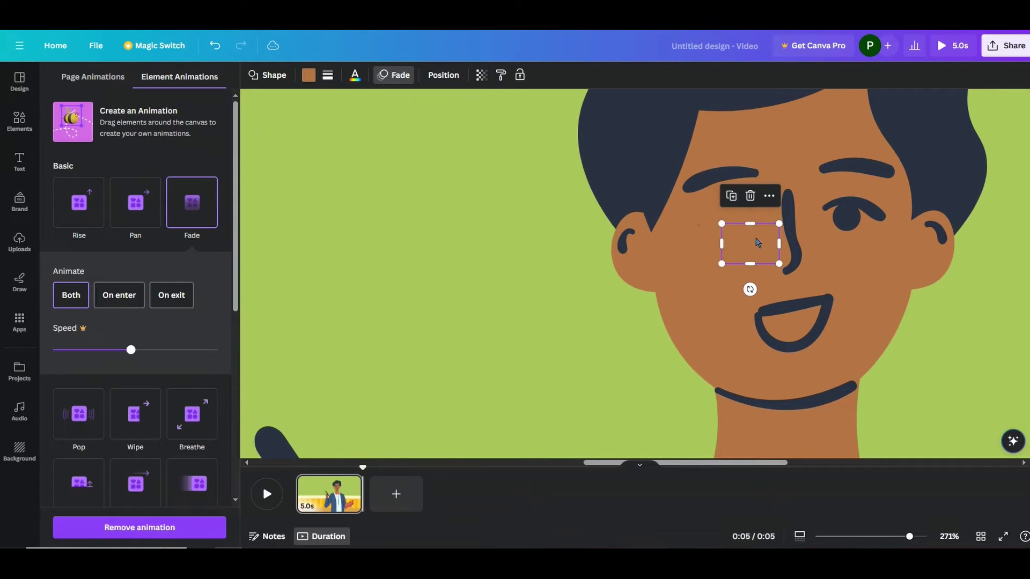
pyautogui.moveTo(754, 253); pyautogui.dragTo(869, 219)
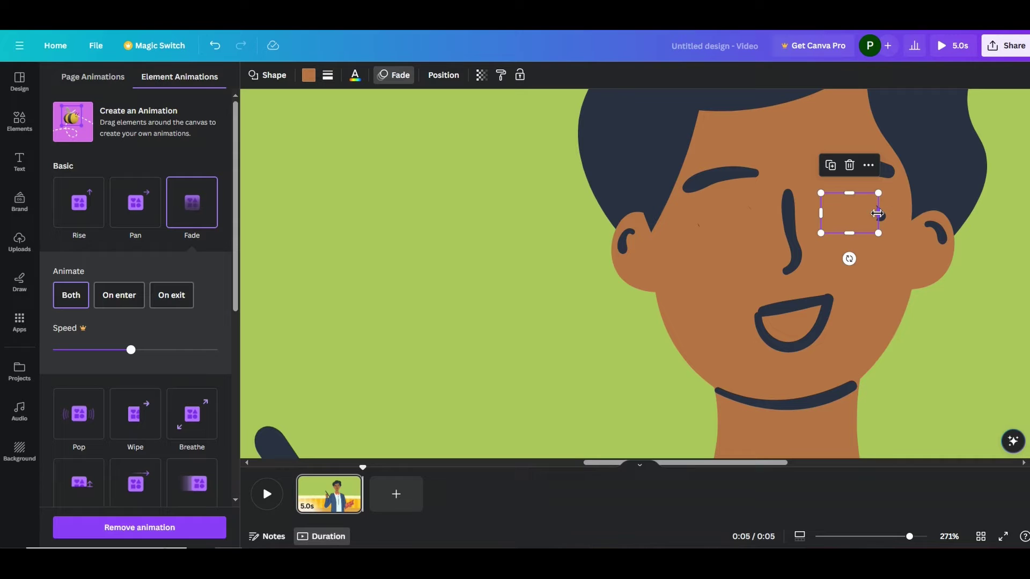
pyautogui.moveTo(881, 213); pyautogui.dragTo(888, 215)
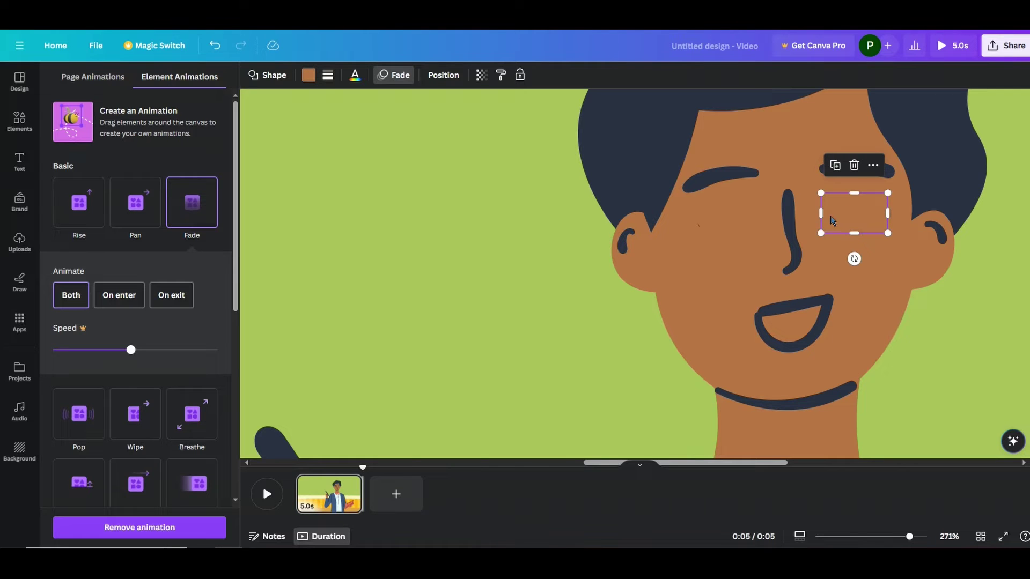
# Trim the page to about one second and duplicate it.
pyautogui.click(916, 323)
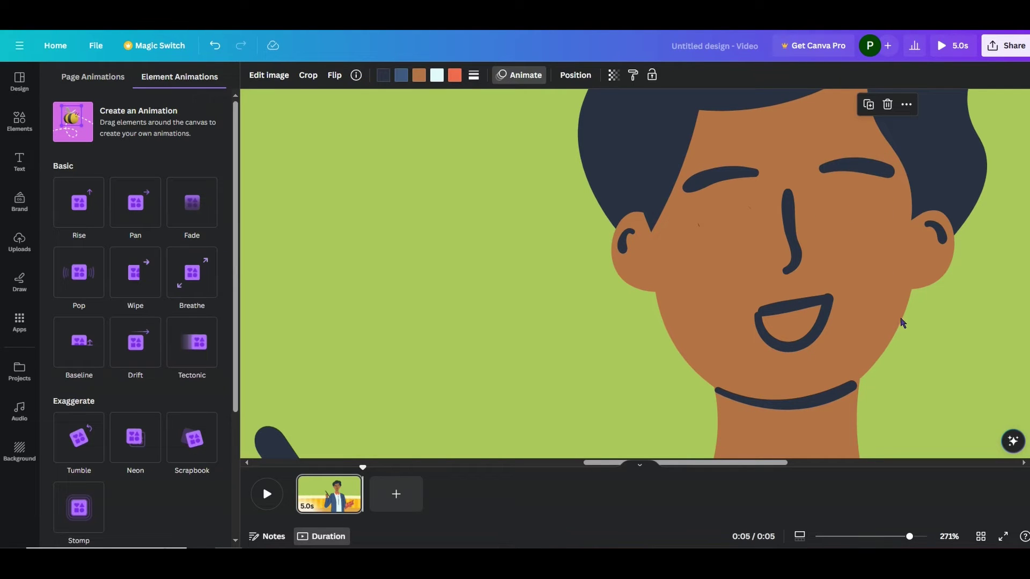
pyautogui.scroll(-3, 901, 322)
pyautogui.scroll(-3, 901, 323)
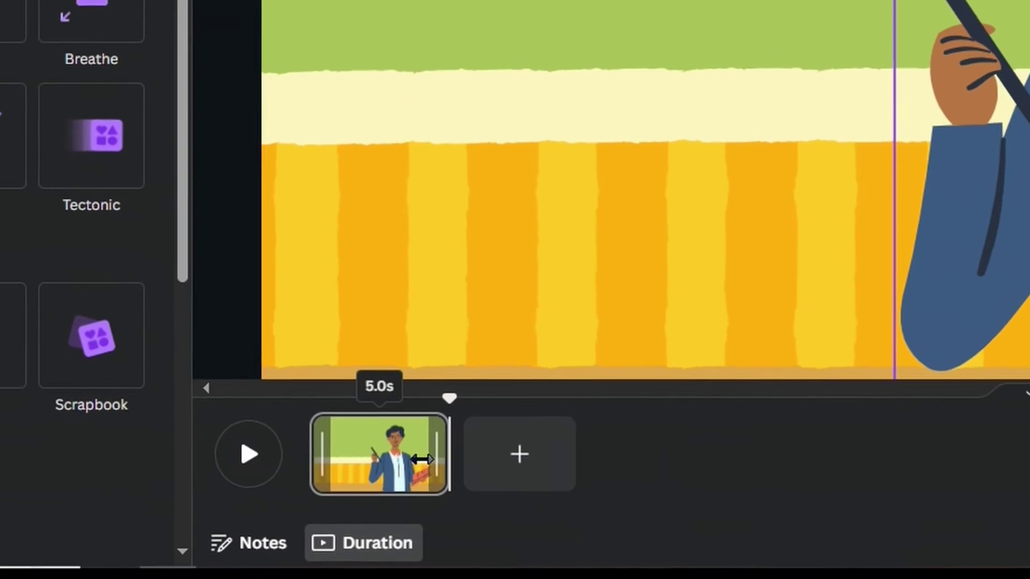
pyautogui.moveTo(422, 459)
pyautogui.mouseDown()
pyautogui.moveTo(355, 463)
pyautogui.moveTo(325, 498)
pyautogui.mouseUp()
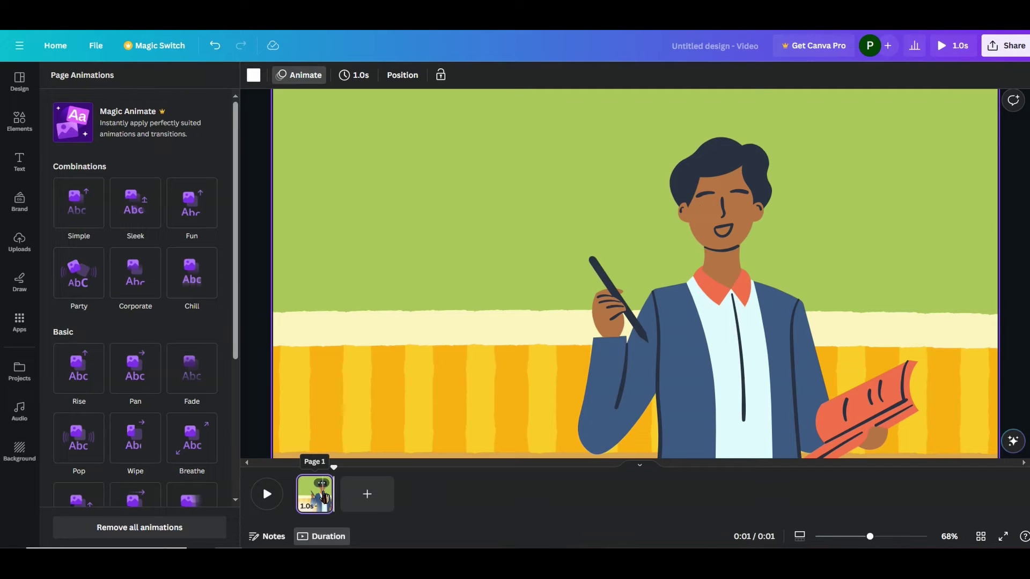
pyautogui.click(320, 494)
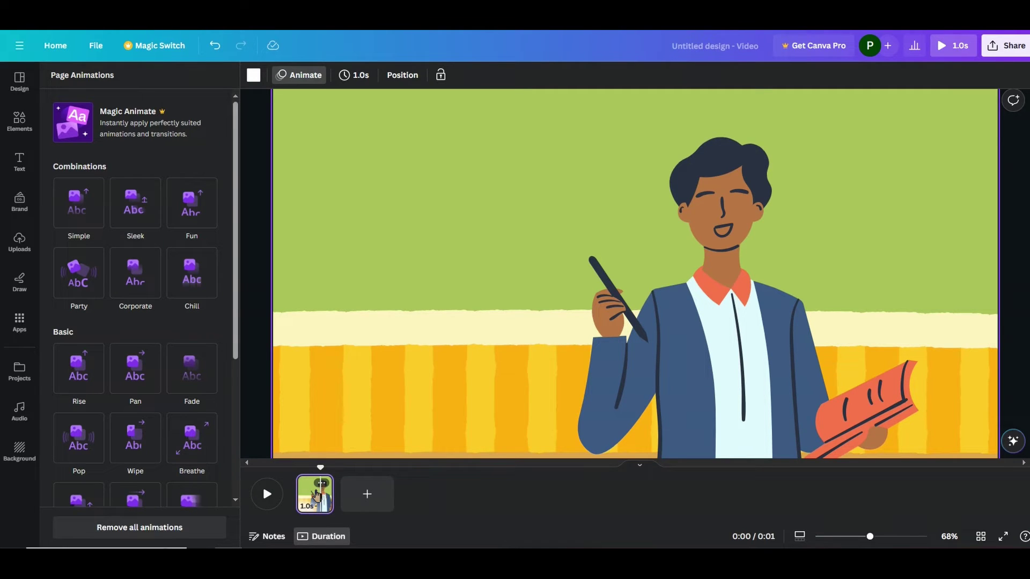
pyautogui.hotkey('ctrl', 'd')
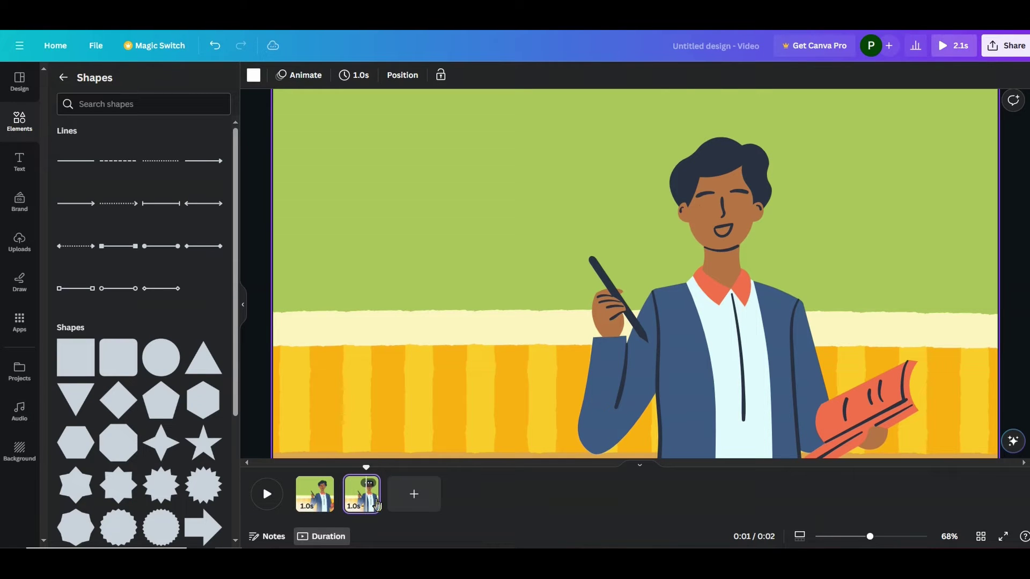
pyautogui.scroll(3, 750, 216)
pyautogui.scroll(3, 724, 202)
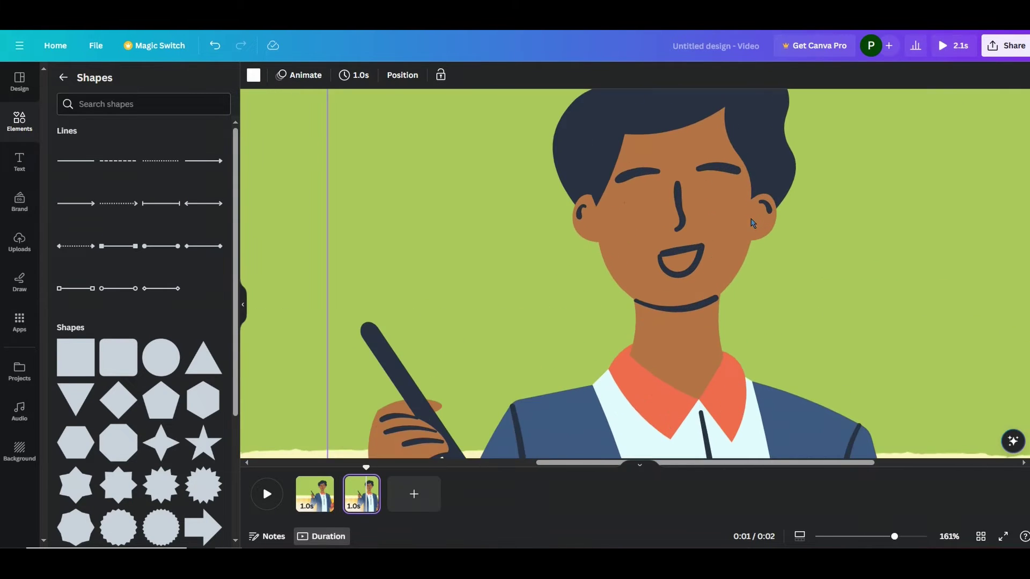
# Delete the eye covers on page 2 and extend that page to 2.0 seconds.
pyautogui.click(707, 194)
pyautogui.moveTo(707, 194); pyautogui.dragTo(647, 203)
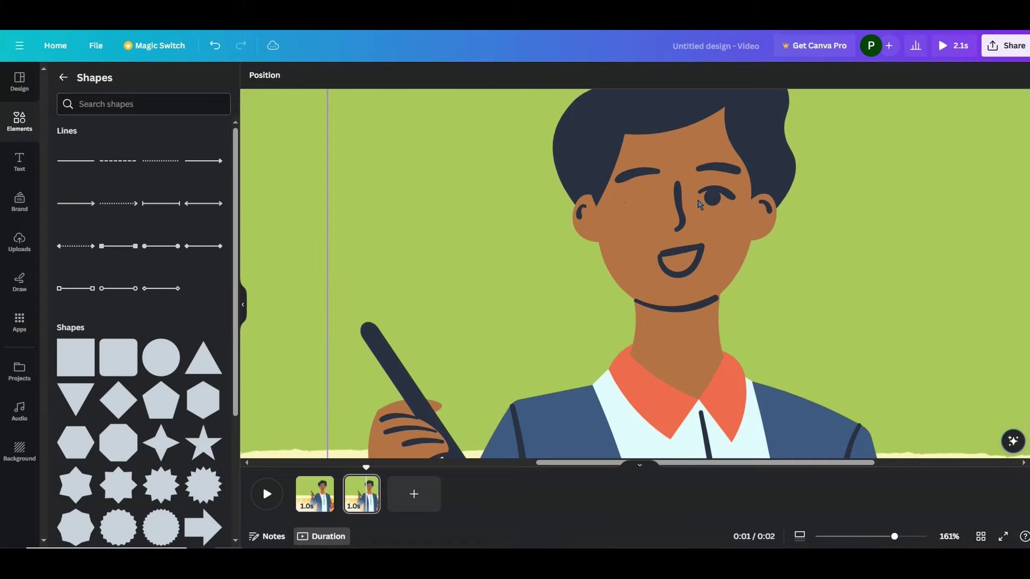
pyautogui.press('Delete')
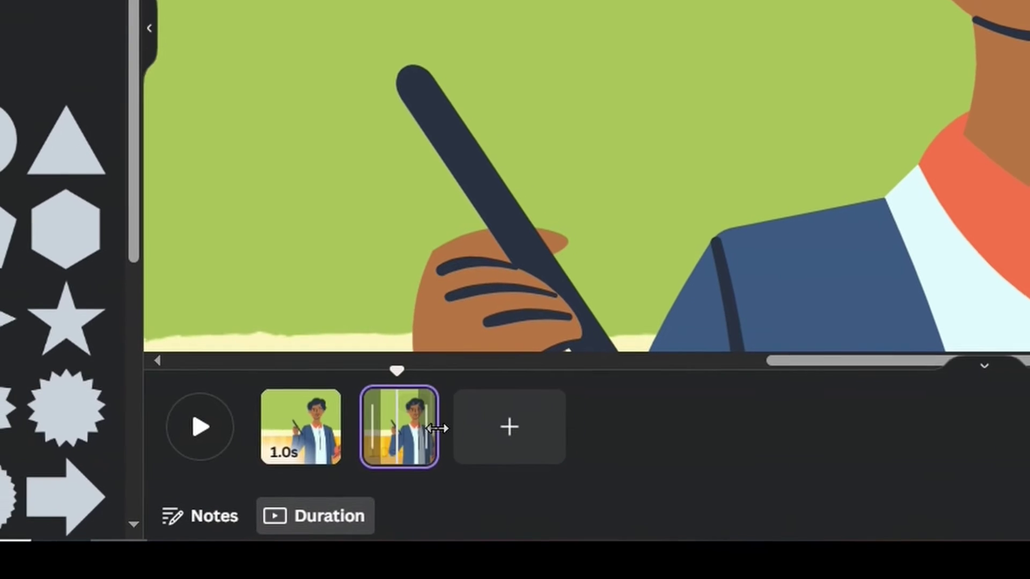
pyautogui.moveTo(437, 428); pyautogui.dragTo(484, 419)
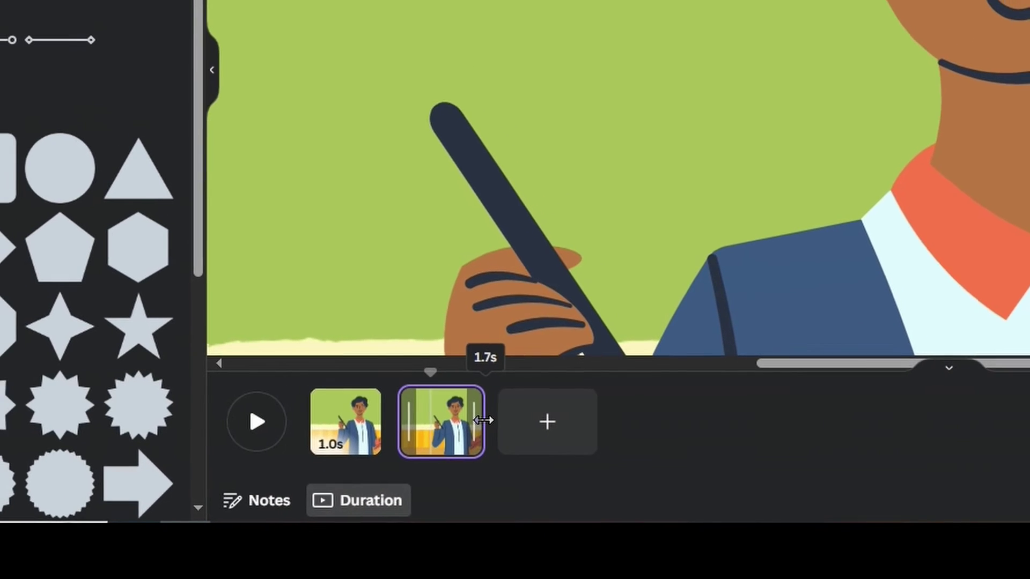
pyautogui.moveTo(483, 420); pyautogui.dragTo(489, 418)
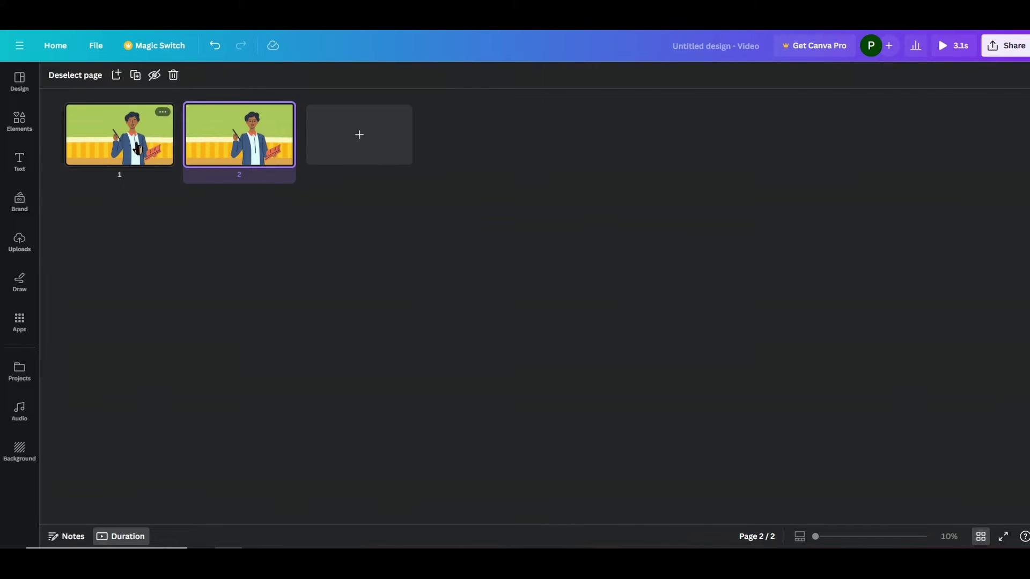
# Select pages 1 and 2 in grid view and duplicate them to reach 16 pages.
pyautogui.click(137, 149)
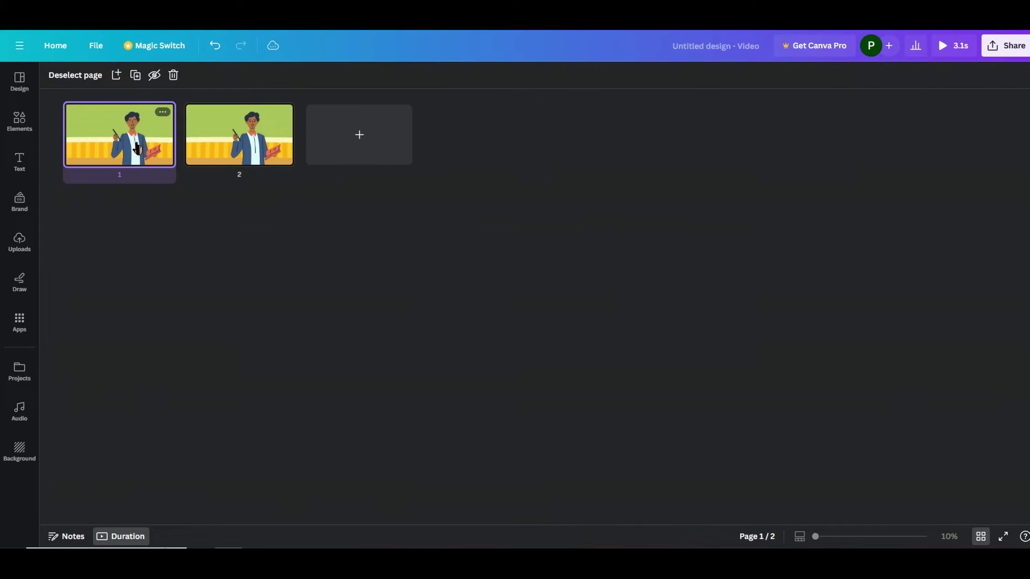
pyautogui.keyDown('shift'); pyautogui.click(231, 134); pyautogui.keyUp('shift')
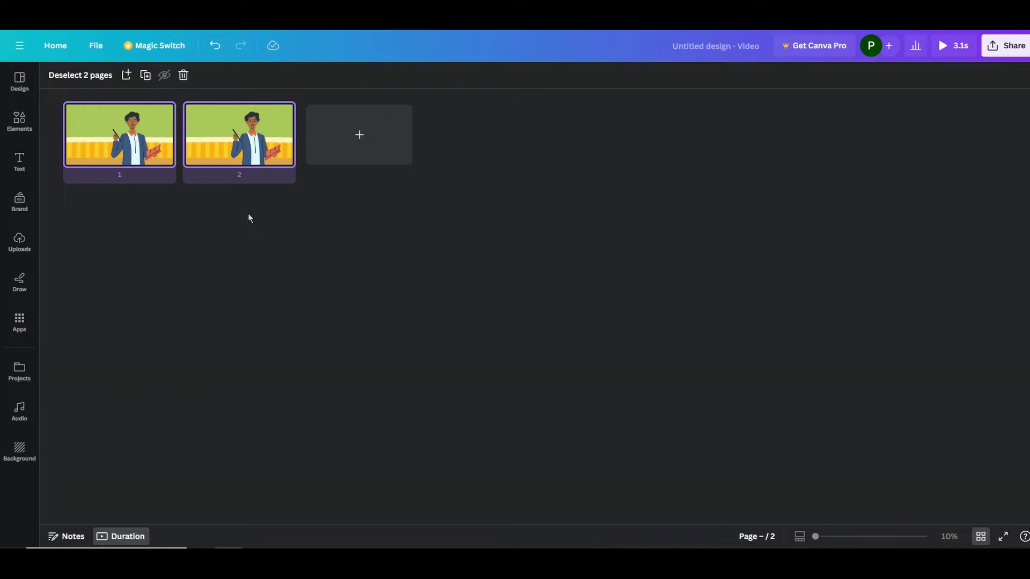
pyautogui.hotkey('ctrl', 'd')
pyautogui.hotkey('ctrl', 'd')
pyautogui.hotkey('ctrl', 'd')
pyautogui.hotkey('ctrl', 'd')
pyautogui.hotkey('ctrl', 'd')
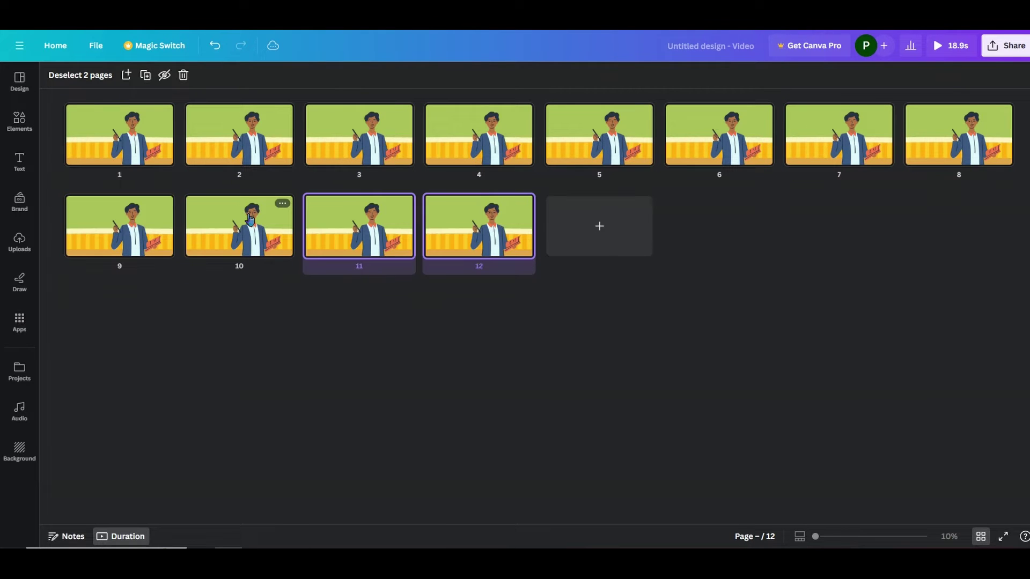
pyautogui.hotkey('ctrl', 'd')
pyautogui.hotkey('ctrl', 'd')
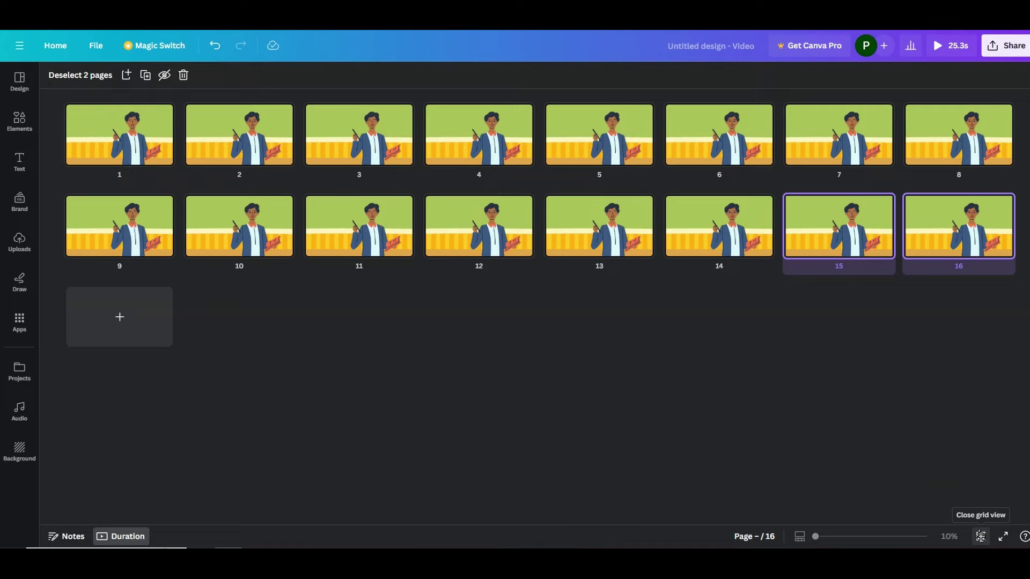
pyautogui.click(980, 536)
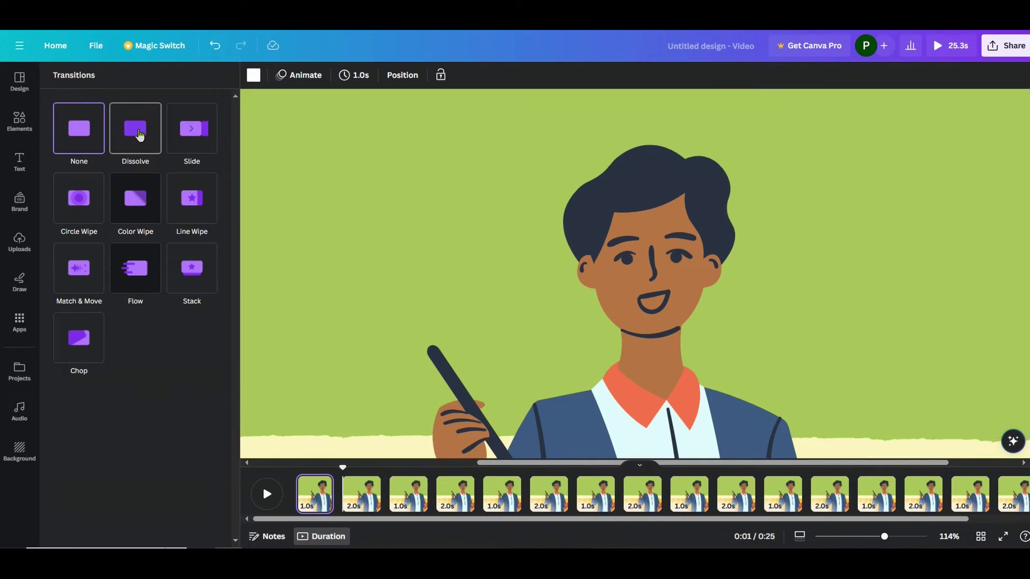
# Apply a 0.5-second Dissolve transition between all pages and preview from the start.
pyautogui.click(138, 135)
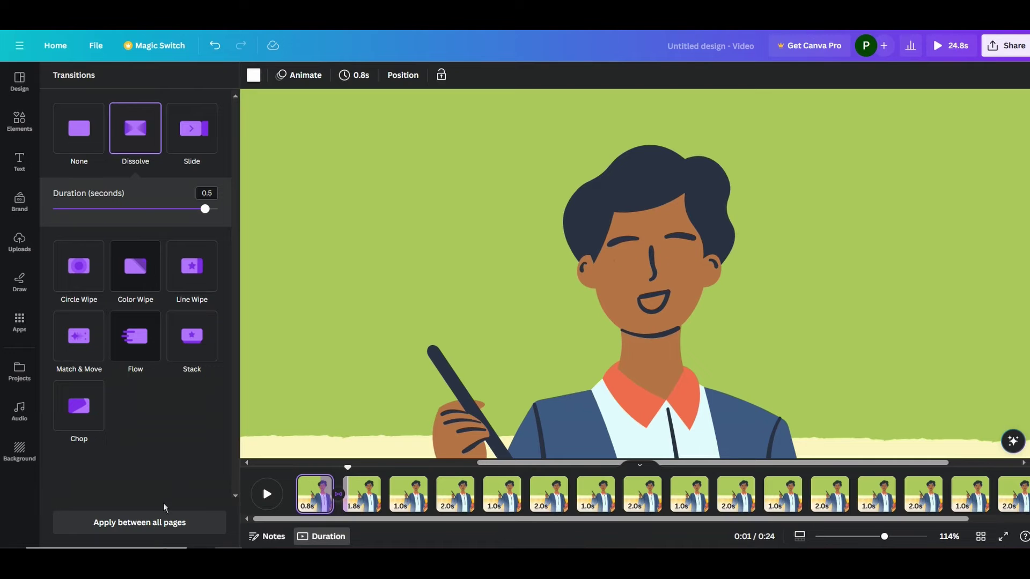
pyautogui.click(160, 522)
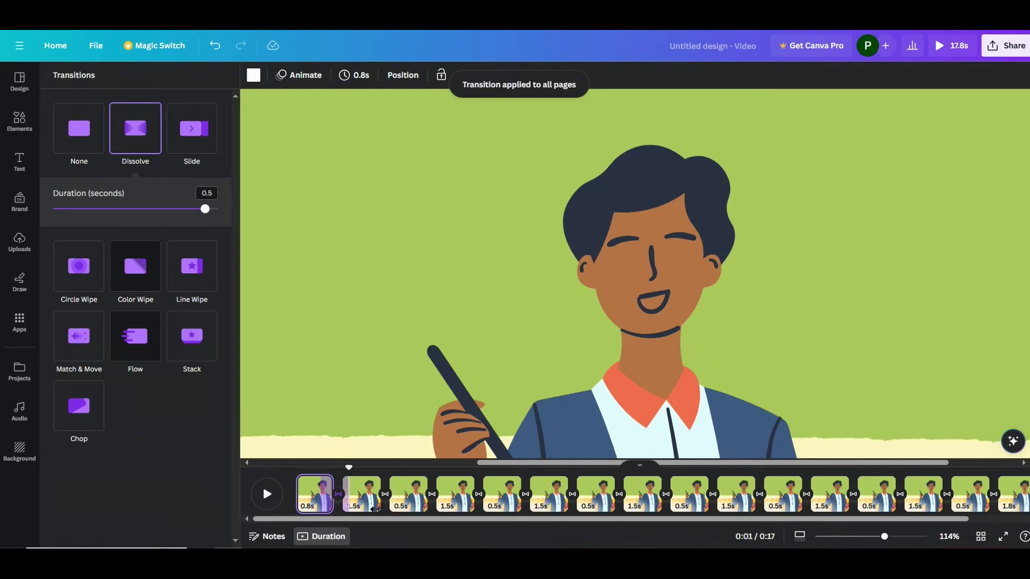
pyautogui.scroll(-3, 682, 251)
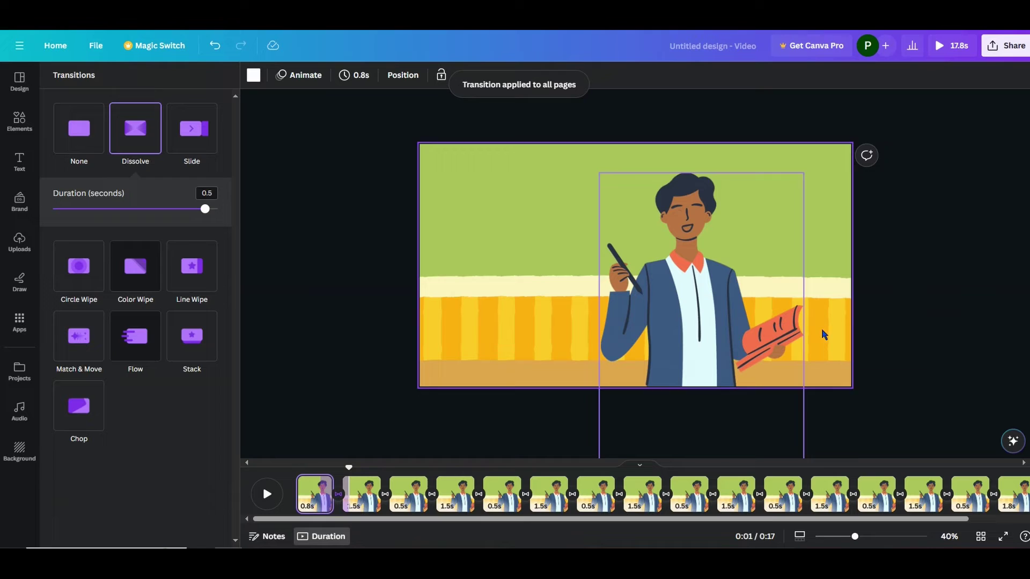
pyautogui.moveTo(350, 465); pyautogui.dragTo(324, 467)
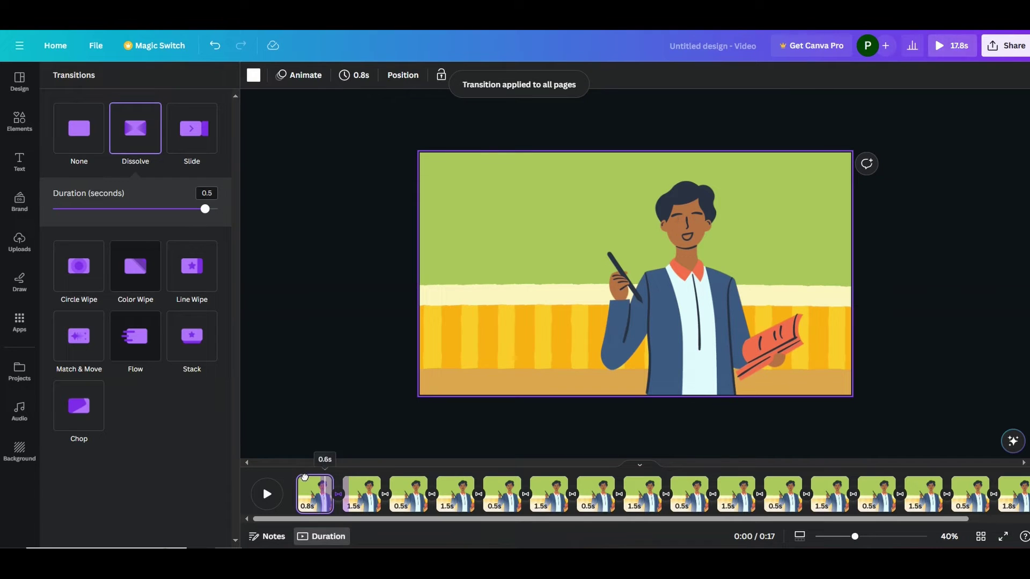
pyautogui.click(268, 495)
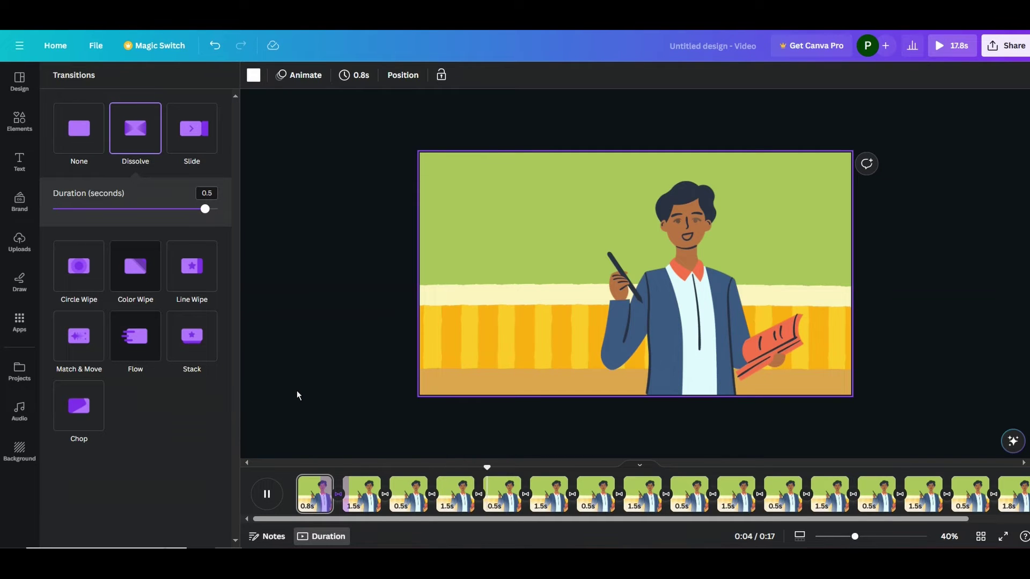
pyautogui.keyDown('ctrl'); pyautogui.scroll(-3, 420, 322); pyautogui.keyUp('ctrl')
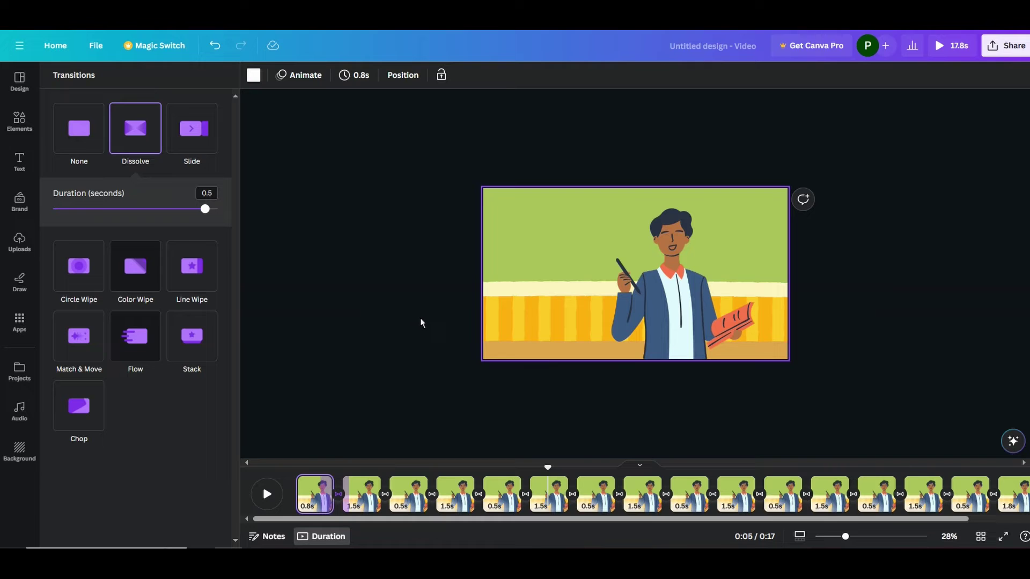
# Lengthen the first page's clip to 1.1 seconds, giving an 18.1-second video.
pyautogui.click(267, 495)
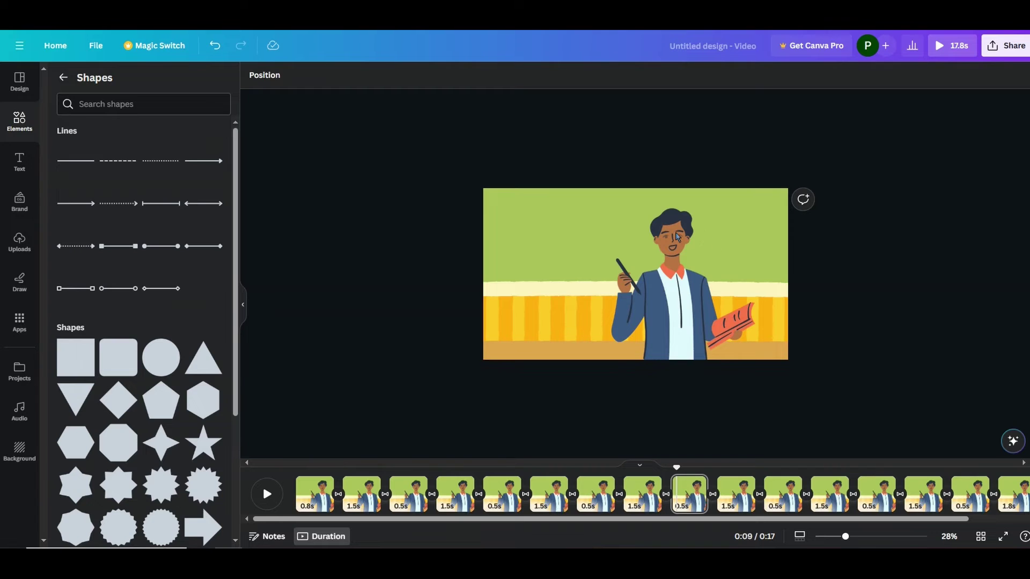
pyautogui.moveTo(315, 493)
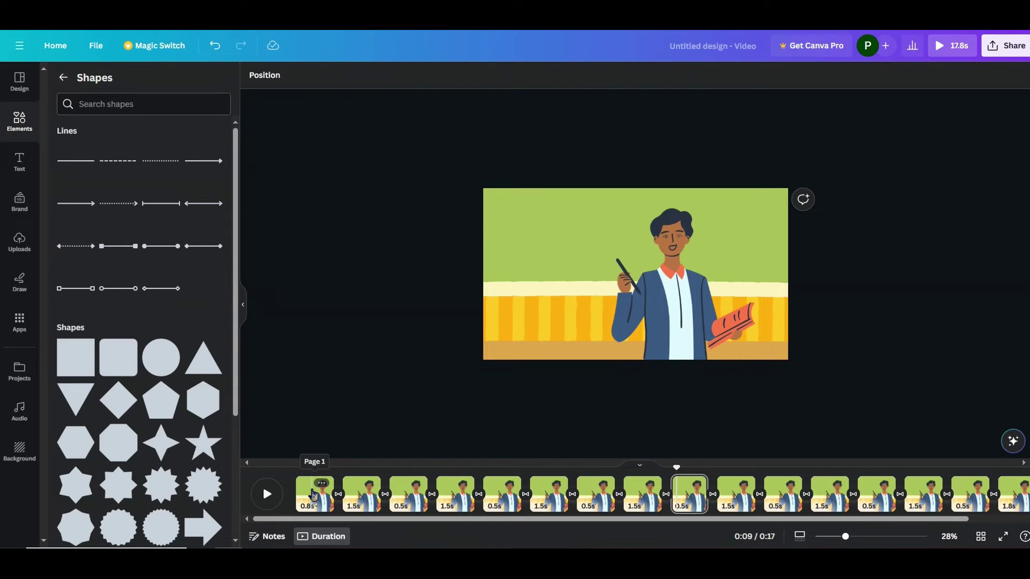
pyautogui.click(313, 506)
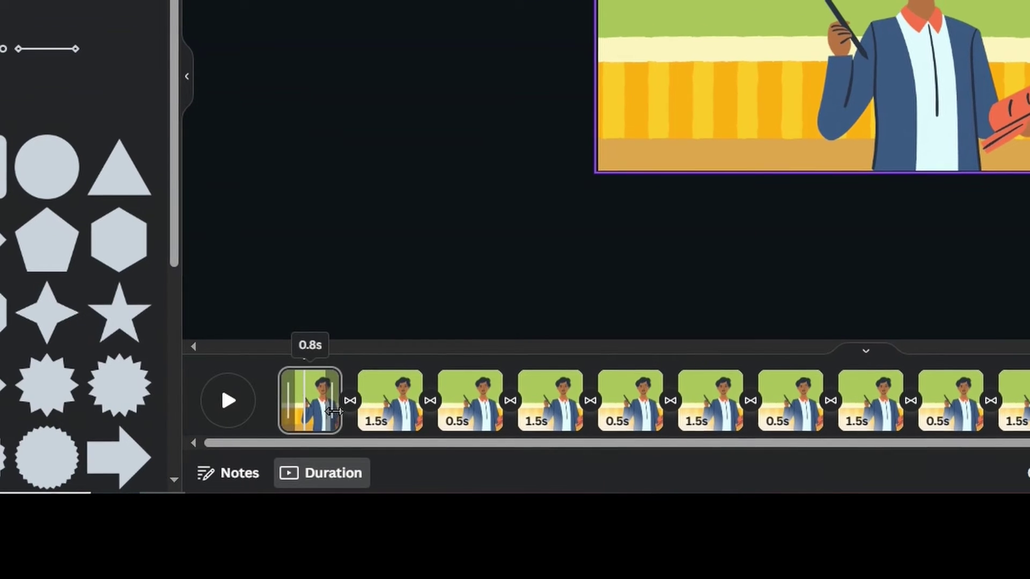
pyautogui.moveTo(330, 501); pyautogui.dragTo(333, 500)
pyautogui.moveTo(340, 413); pyautogui.dragTo(343, 418)
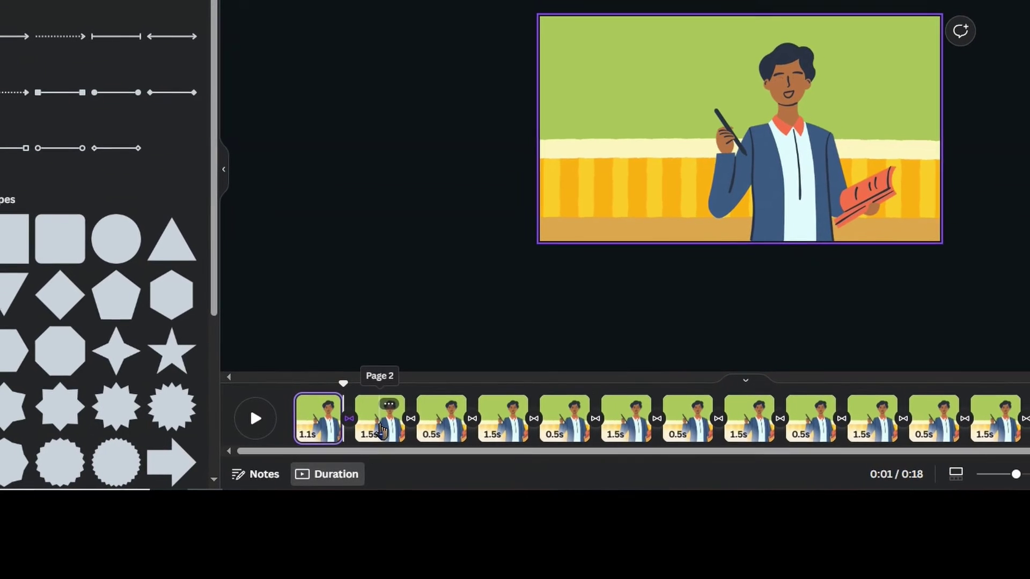
pyautogui.click(384, 431)
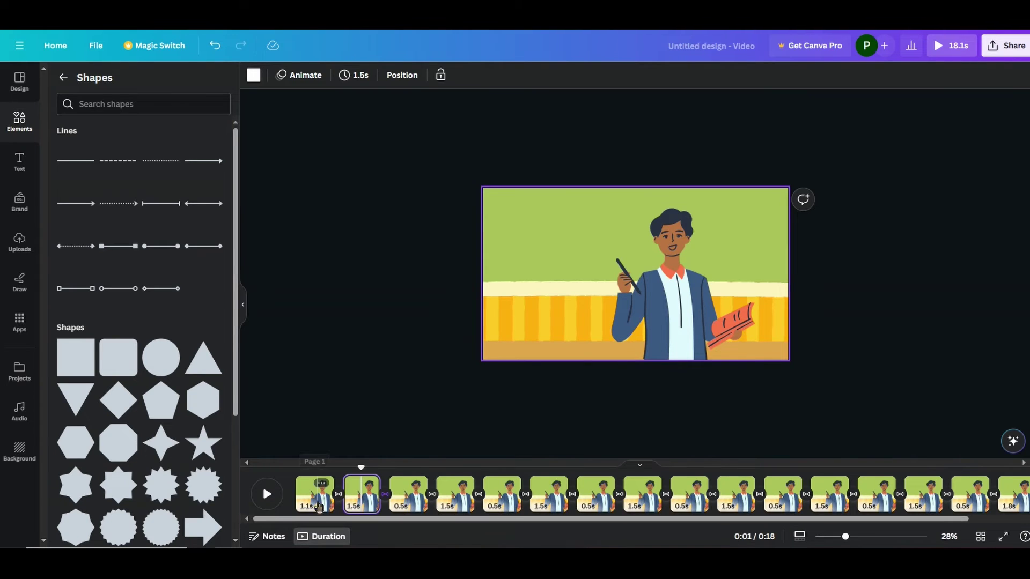
pyautogui.click(320, 504)
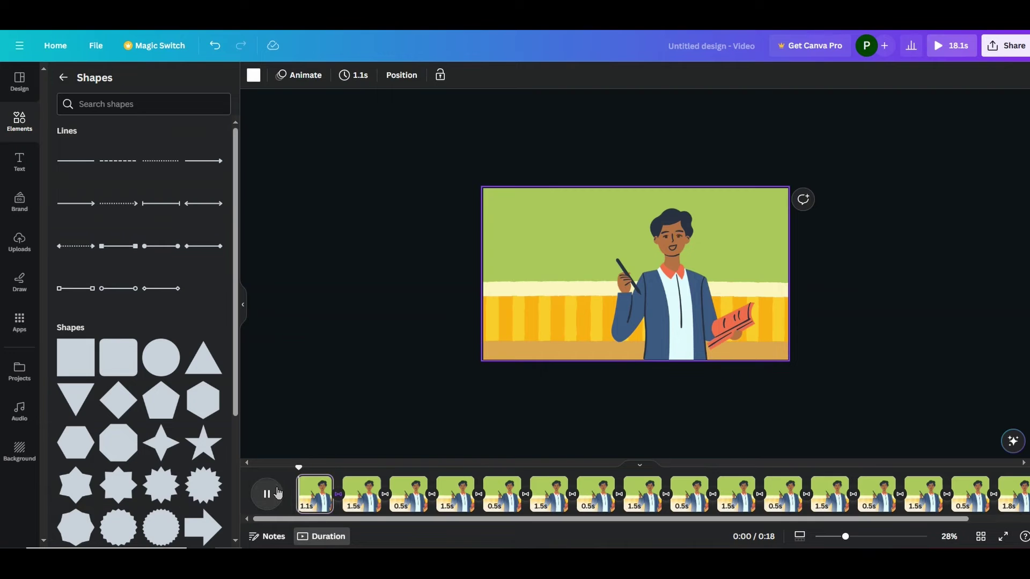
# Delete all sixteen teacher pages to start over on a blank page.
pyautogui.hotkey('ctrl', 'a')
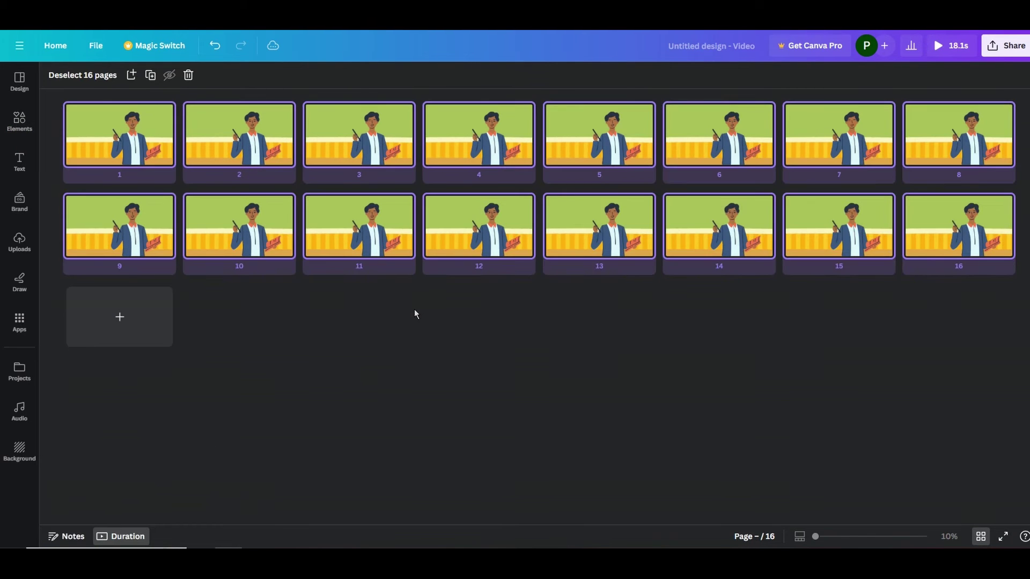
pyautogui.press('Delete')
pyautogui.click(981, 537)
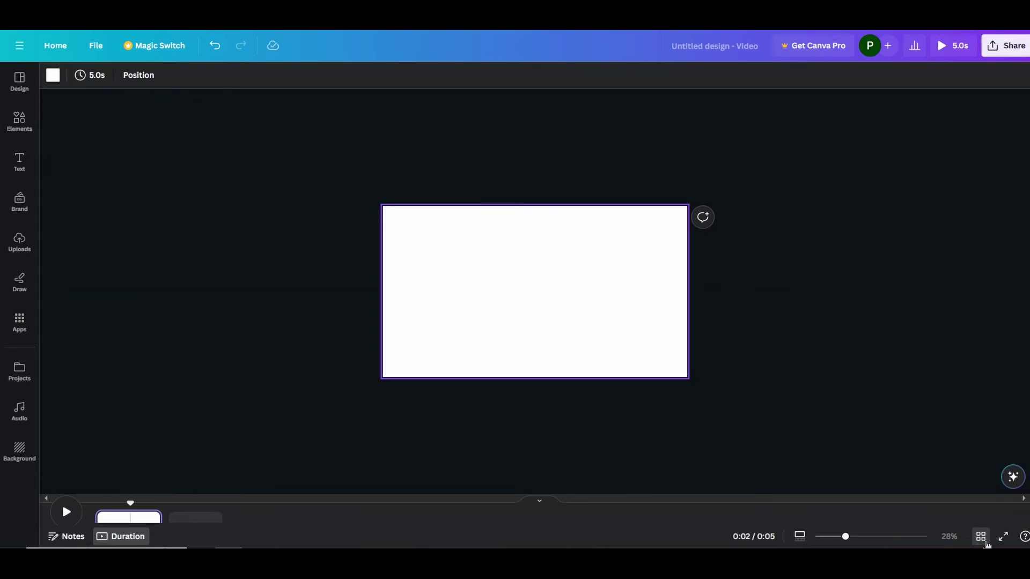
# Add a bird graphic from a bird search, enlarge it and nudge it into place.
pyautogui.click(64, 78)
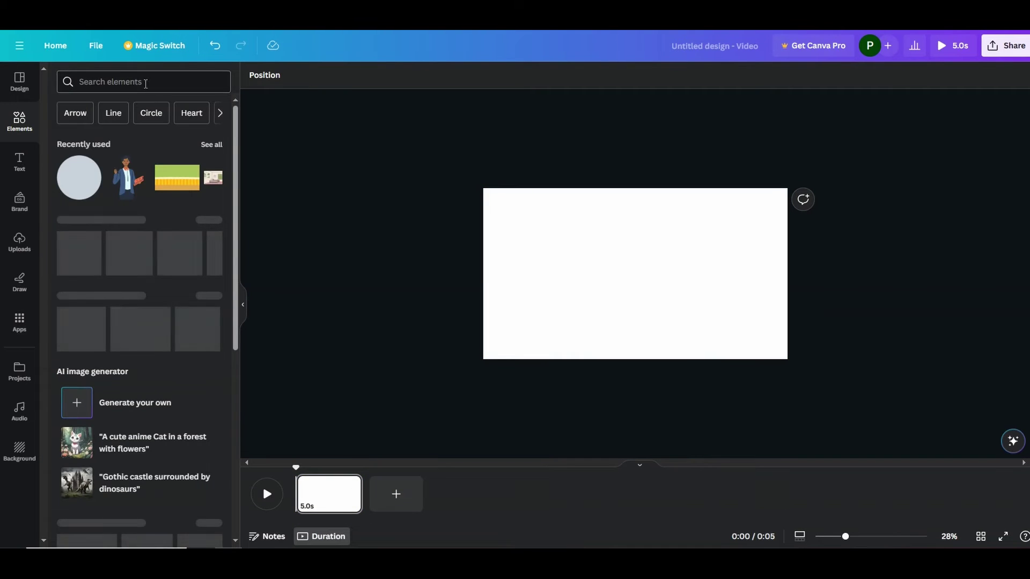
pyautogui.click(145, 84)
pyautogui.write('bird')
pyautogui.press('Return')
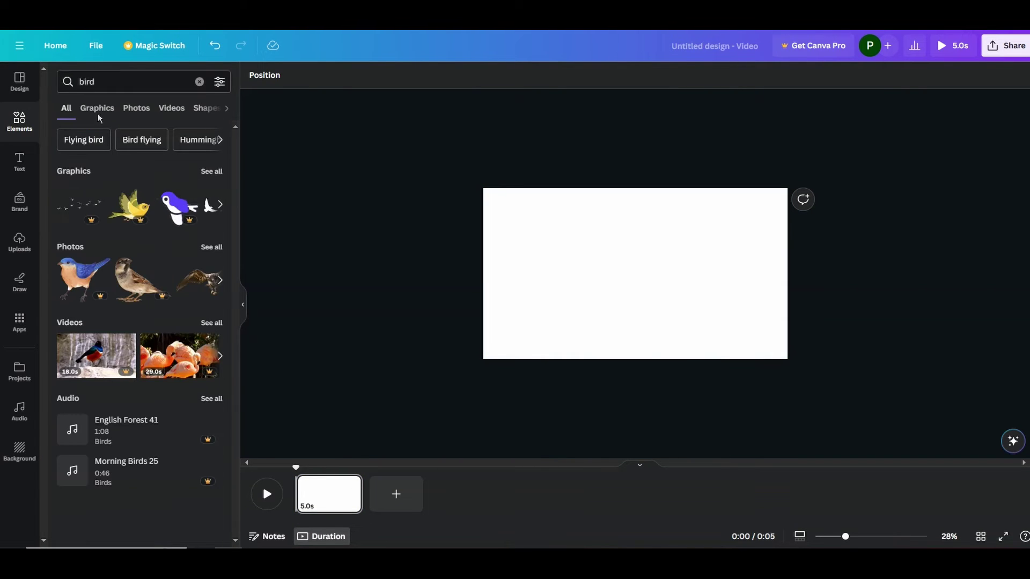
pyautogui.click(97, 108)
pyautogui.scroll(-3, 161, 282)
pyautogui.scroll(-3, 193, 282)
pyautogui.scroll(-3, 215, 277)
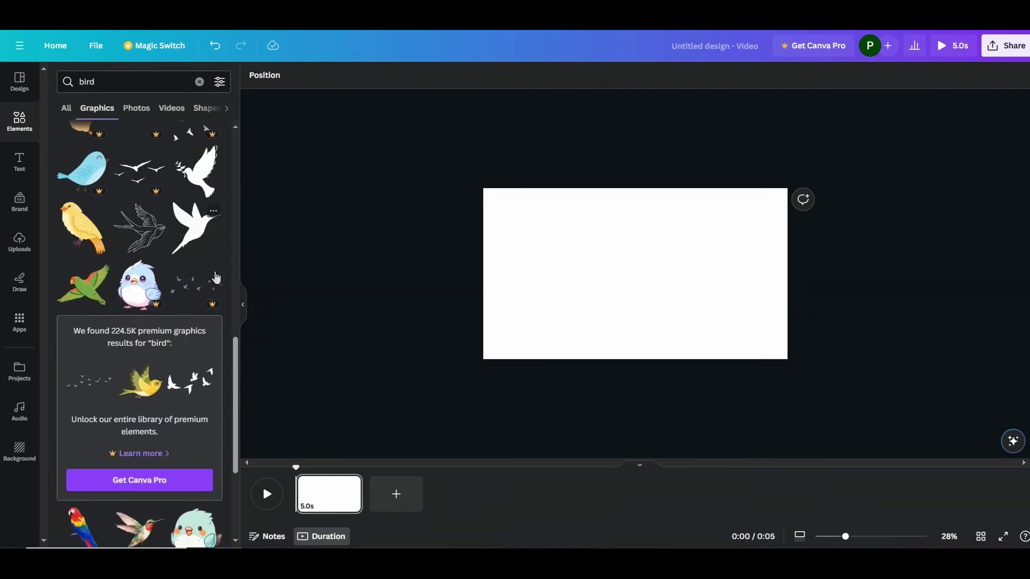
pyautogui.scroll(-5, 215, 278)
pyautogui.scroll(-3, 205, 314)
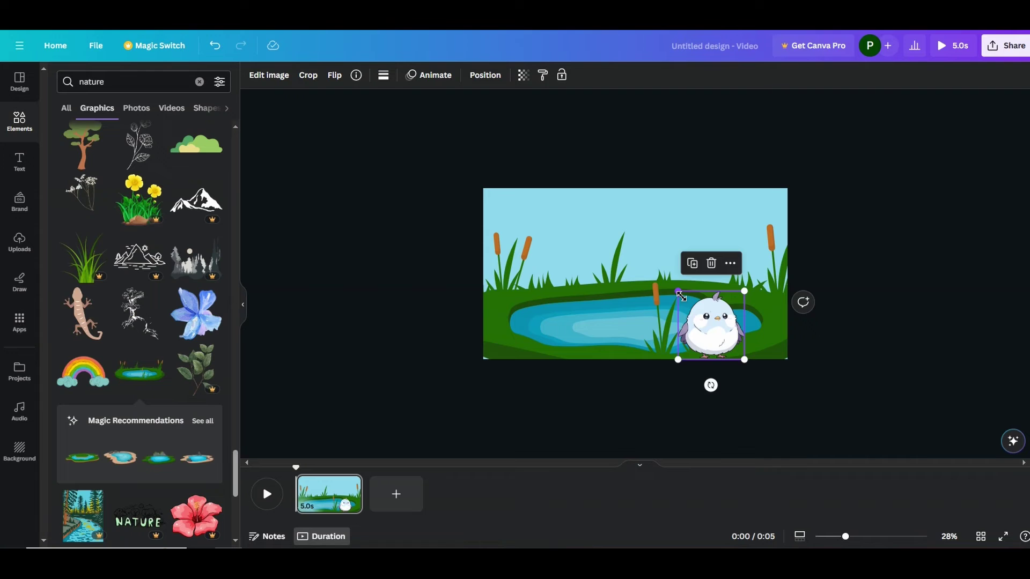
pyautogui.moveTo(679, 294); pyautogui.dragTo(614, 227)
pyautogui.moveTo(671, 284); pyautogui.dragTo(650, 291)
pyautogui.click(884, 280)
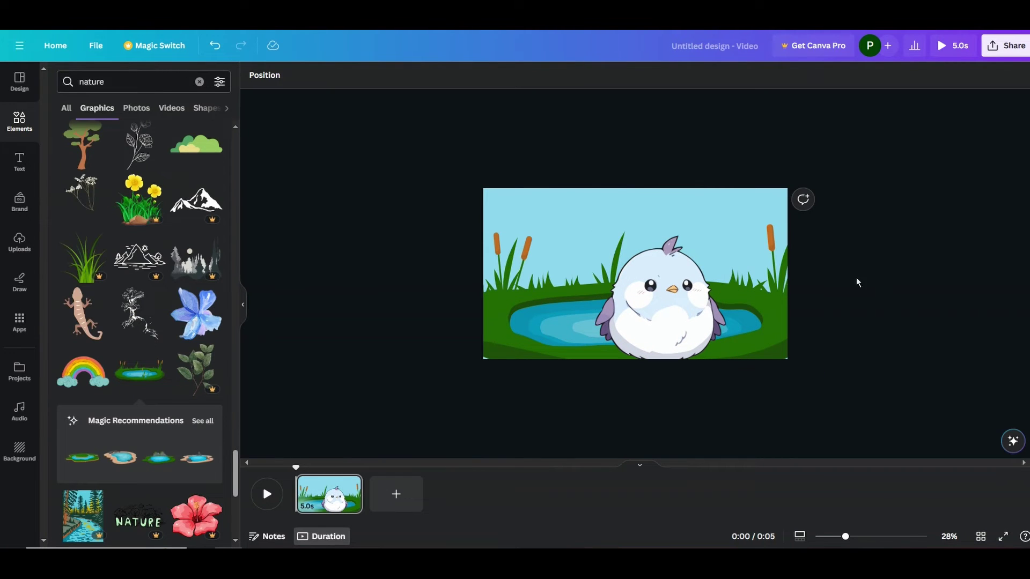
# Check the bird's placement by reselecting it, then clear the 'nature' search.
pyautogui.click(655, 275)
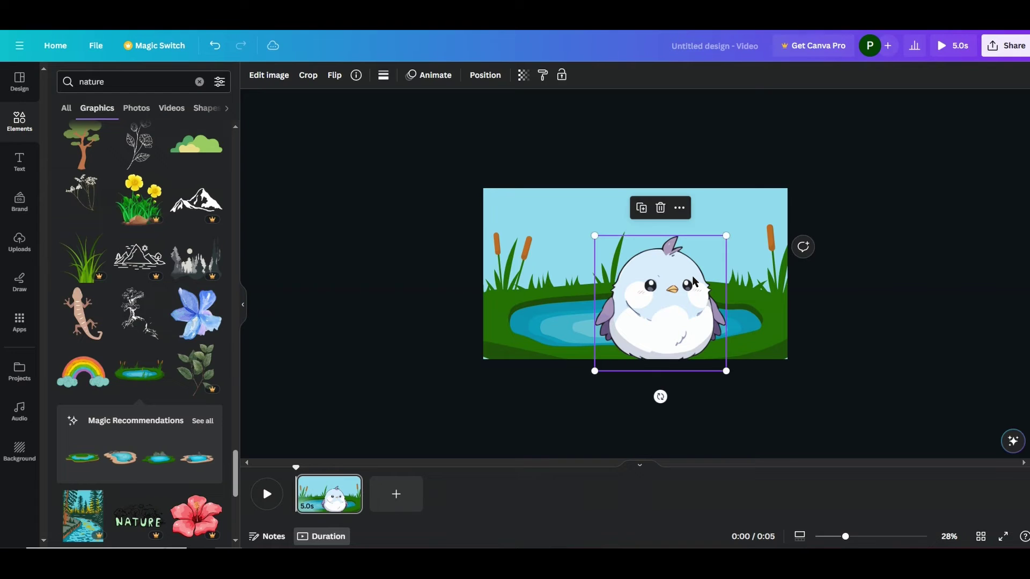
pyautogui.click(856, 298)
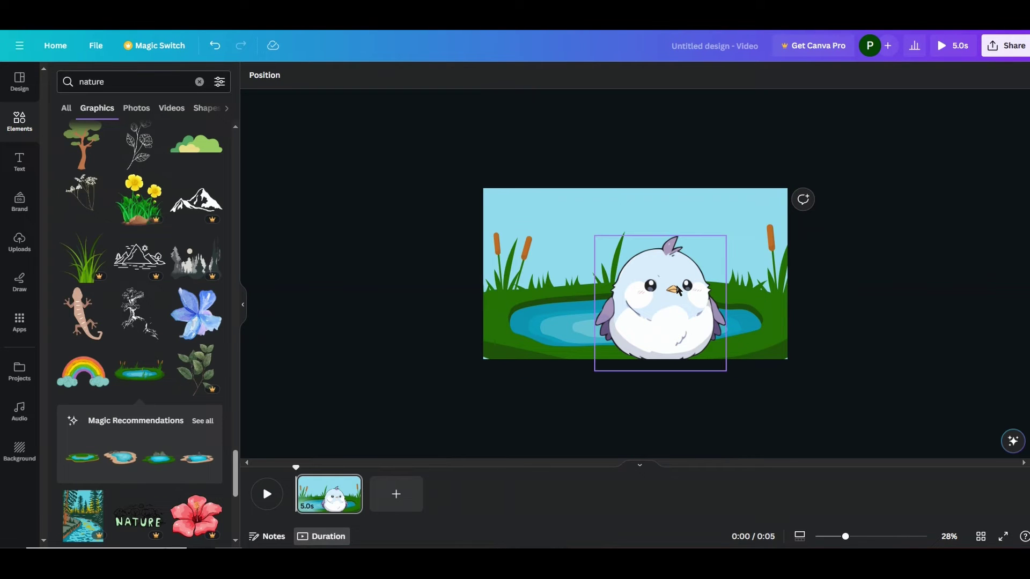
pyautogui.click(692, 306)
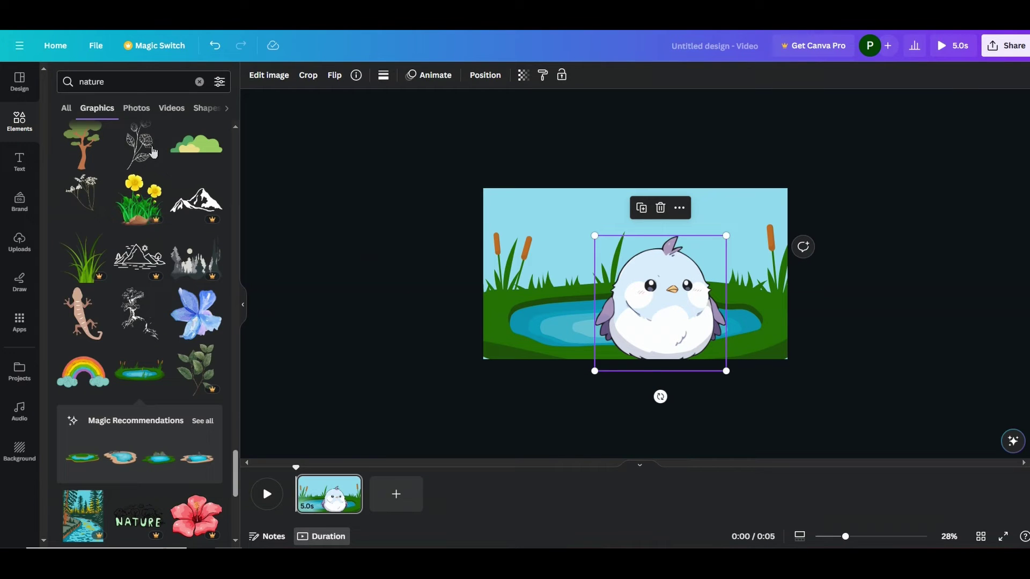
pyautogui.click(286, 236)
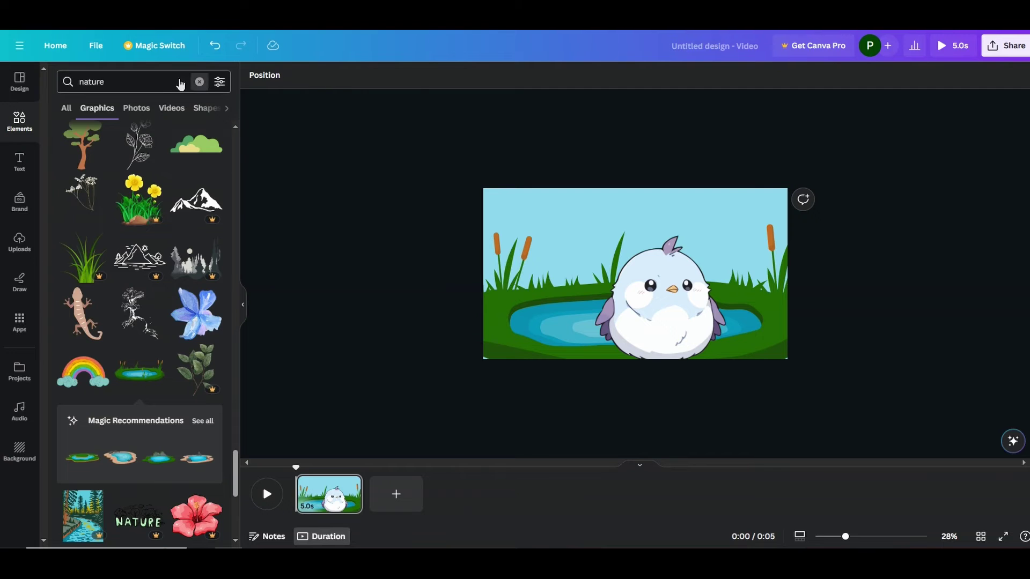
pyautogui.click(198, 82)
# Add a circle and place it over the bird's left eye.
pyautogui.click(79, 181)
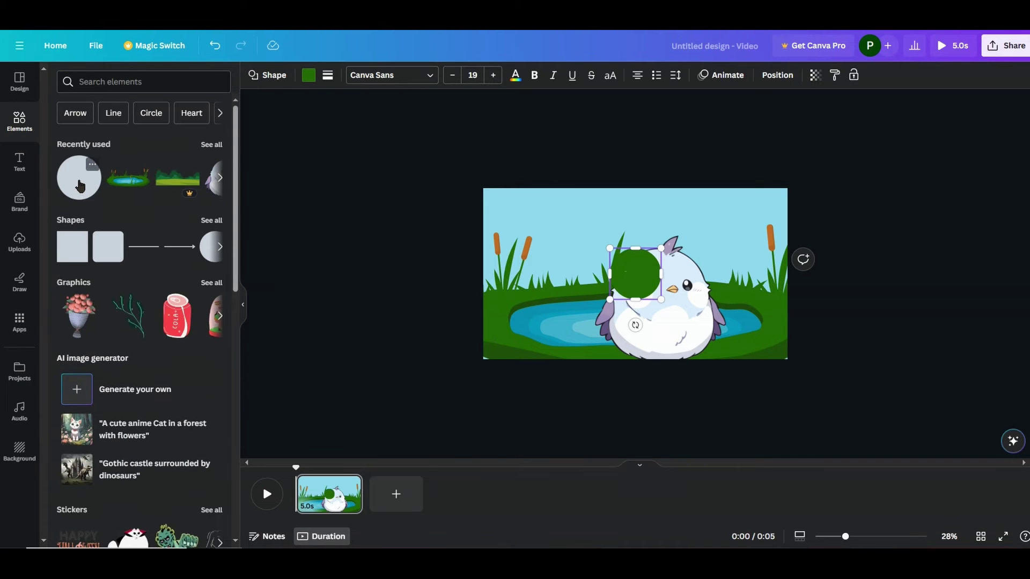
pyautogui.keyDown('ctrl'); pyautogui.scroll(5, 646, 286); pyautogui.keyUp('ctrl')
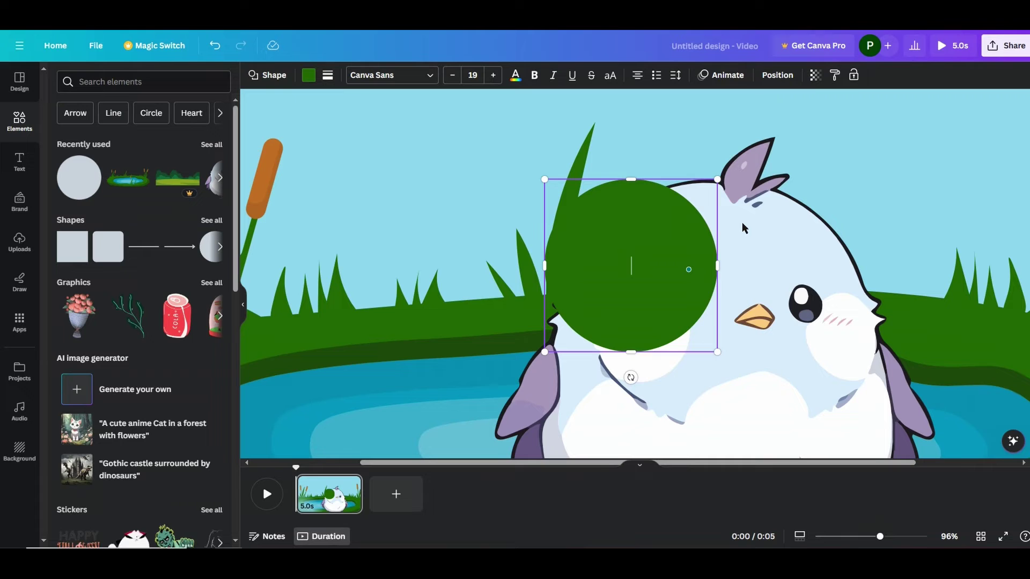
pyautogui.moveTo(658, 192)
pyautogui.mouseDown()
pyautogui.moveTo(745, 263)
pyautogui.moveTo(765, 247)
pyautogui.moveTo(701, 317)
pyautogui.moveTo(705, 354)
pyautogui.mouseUp()
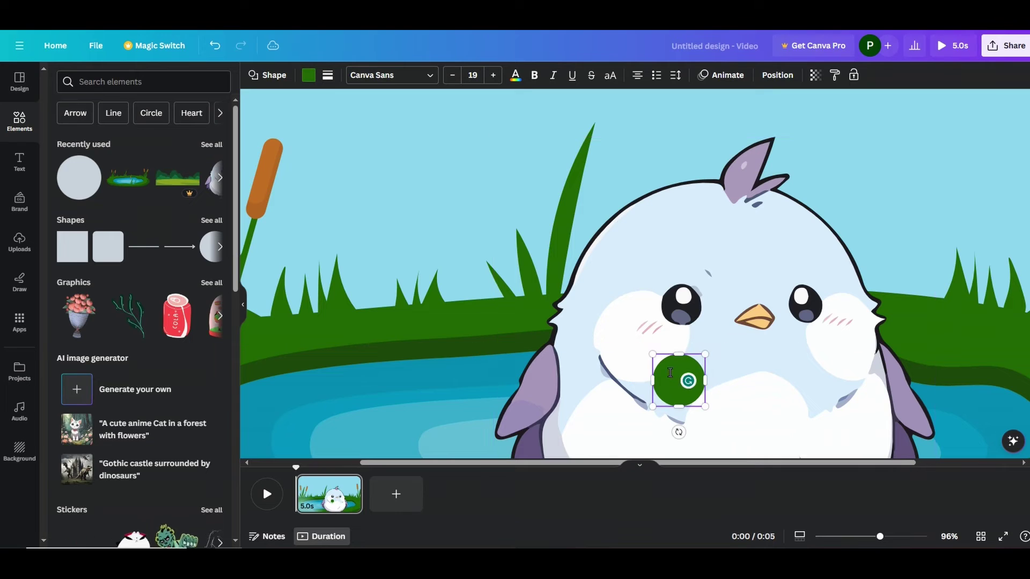
pyautogui.moveTo(696, 402)
pyautogui.mouseDown()
pyautogui.moveTo(701, 310)
pyautogui.moveTo(668, 312)
pyautogui.moveTo(713, 296)
pyautogui.mouseUp()
pyautogui.click(714, 296)
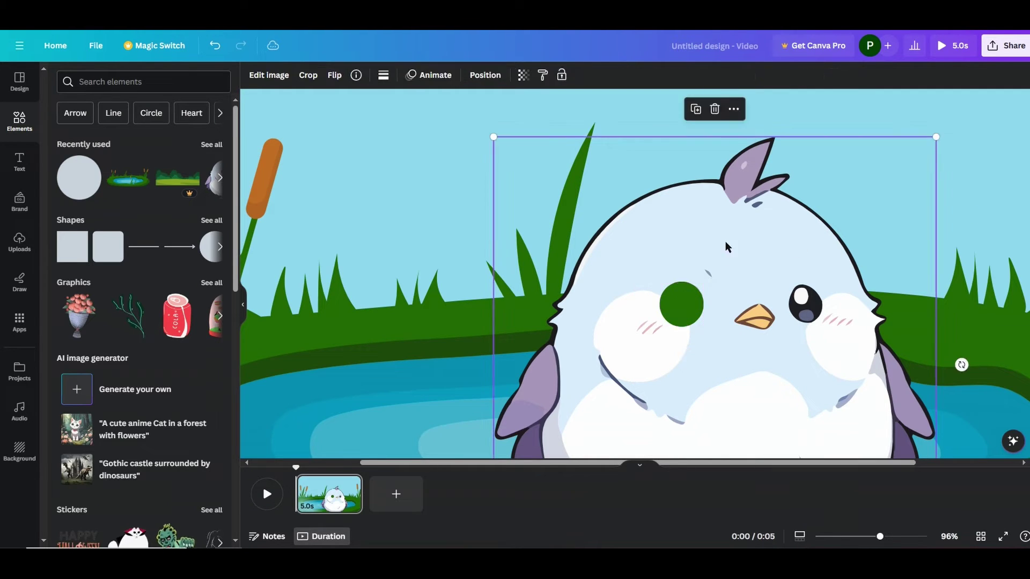
pyautogui.click(682, 305)
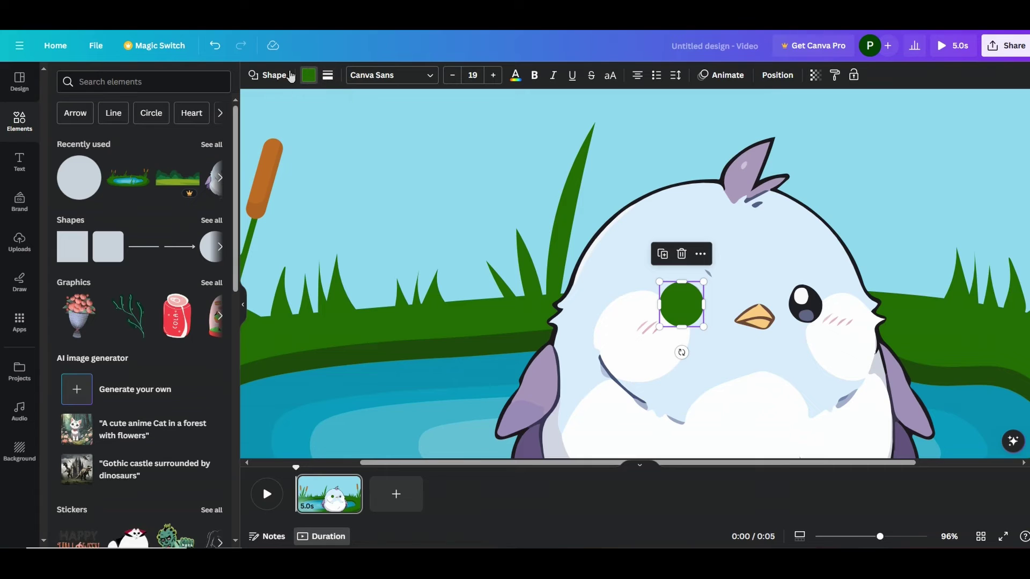
# Recolour the circle to the bird's pale face tone using the eyedropper.
pyautogui.click(308, 76)
pyautogui.click(208, 142)
pyautogui.click(63, 142)
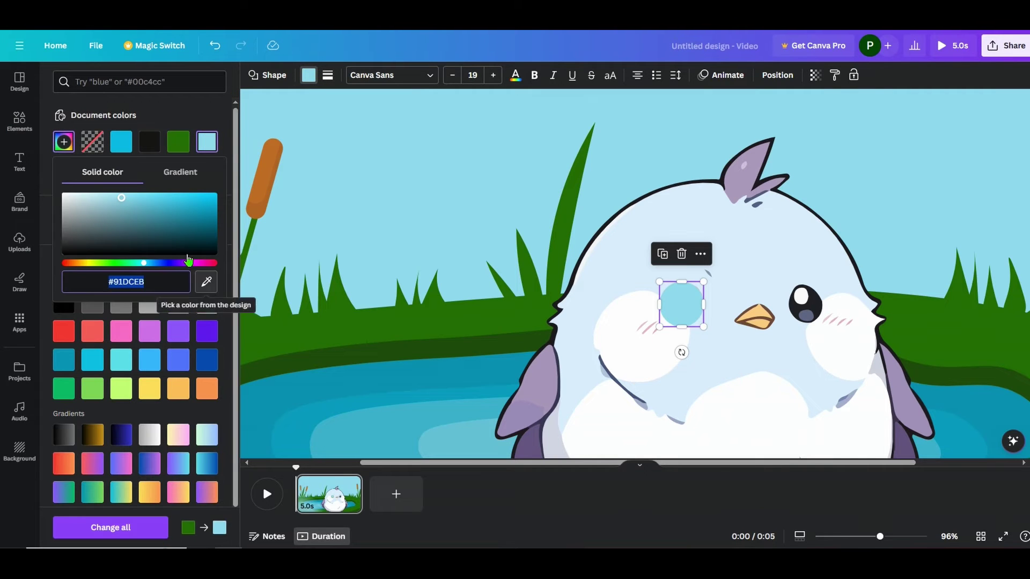
pyautogui.click(206, 282)
pyautogui.click(693, 240)
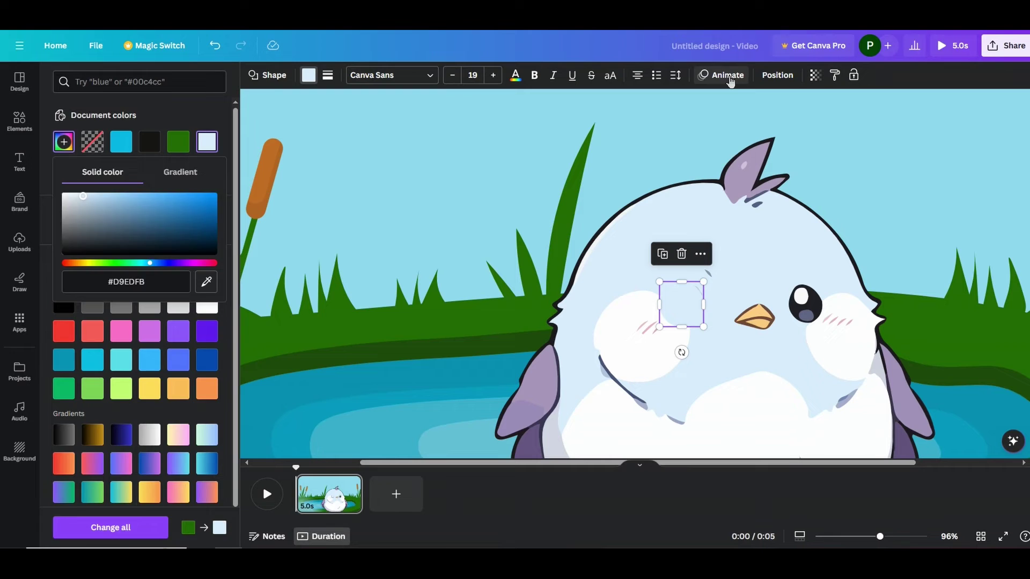
pyautogui.click(730, 76)
# Make the eye shape fade in and out, nudge it down-right, and start shortening the page.
pyautogui.click(180, 215)
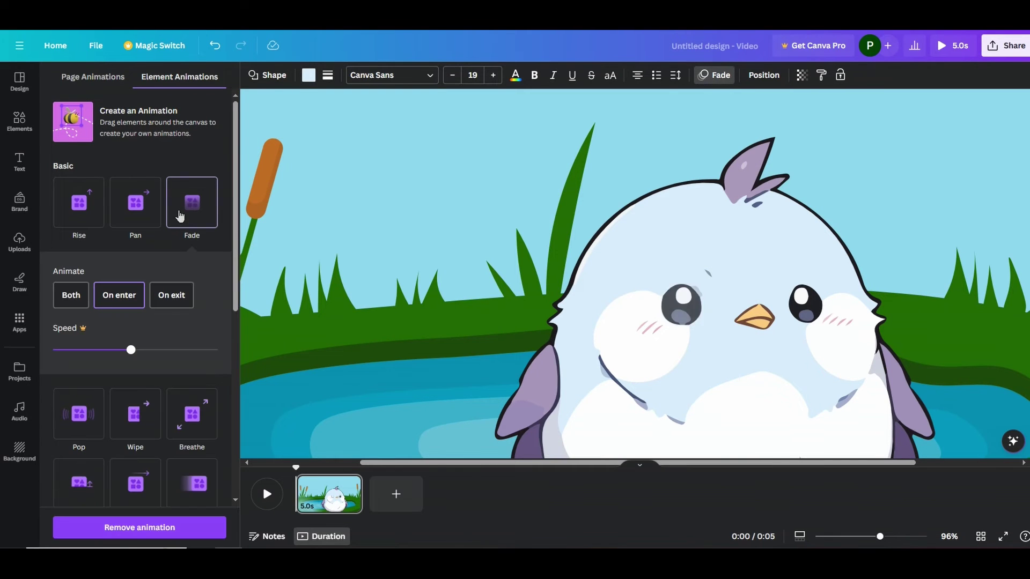
pyautogui.click(72, 296)
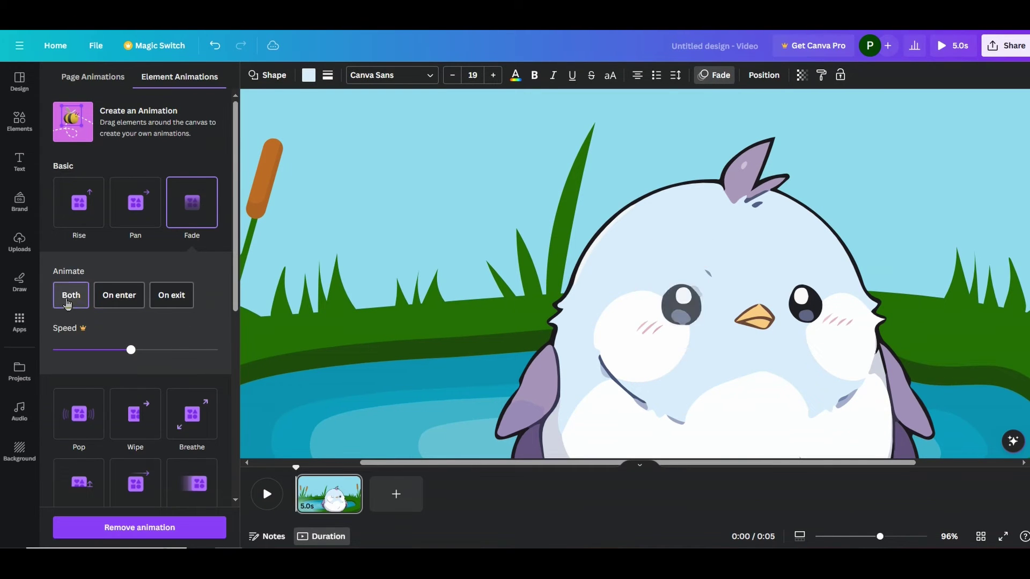
pyautogui.click(672, 305)
pyautogui.moveTo(672, 304)
pyautogui.mouseDown()
pyautogui.moveTo(700, 325)
pyautogui.moveTo(802, 303)
pyautogui.mouseUp()
pyautogui.click(749, 215)
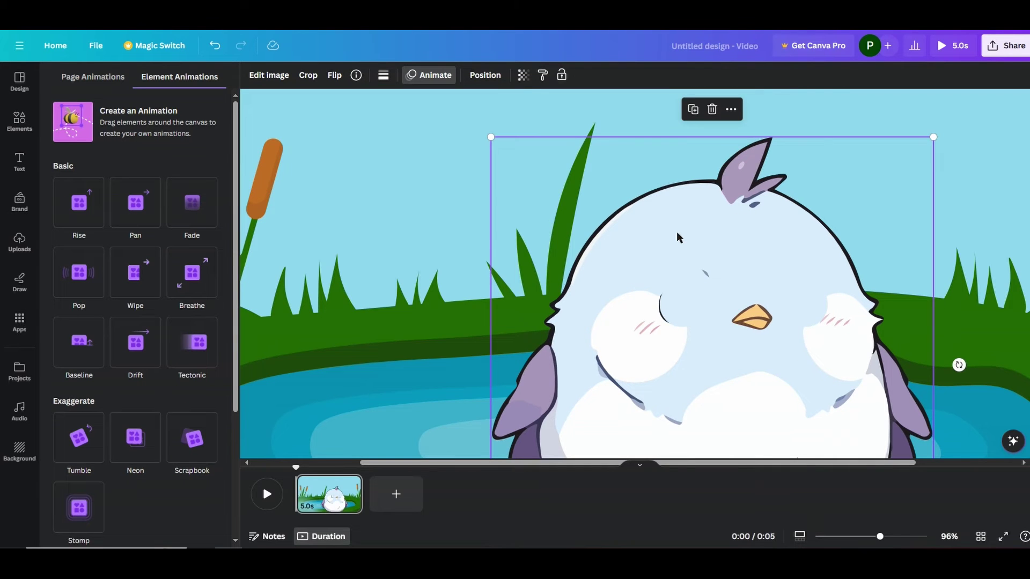
pyautogui.moveTo(531, 402)
pyautogui.mouseDown()
pyautogui.moveTo(443, 419)
pyautogui.moveTo(305, 502)
pyautogui.mouseUp()
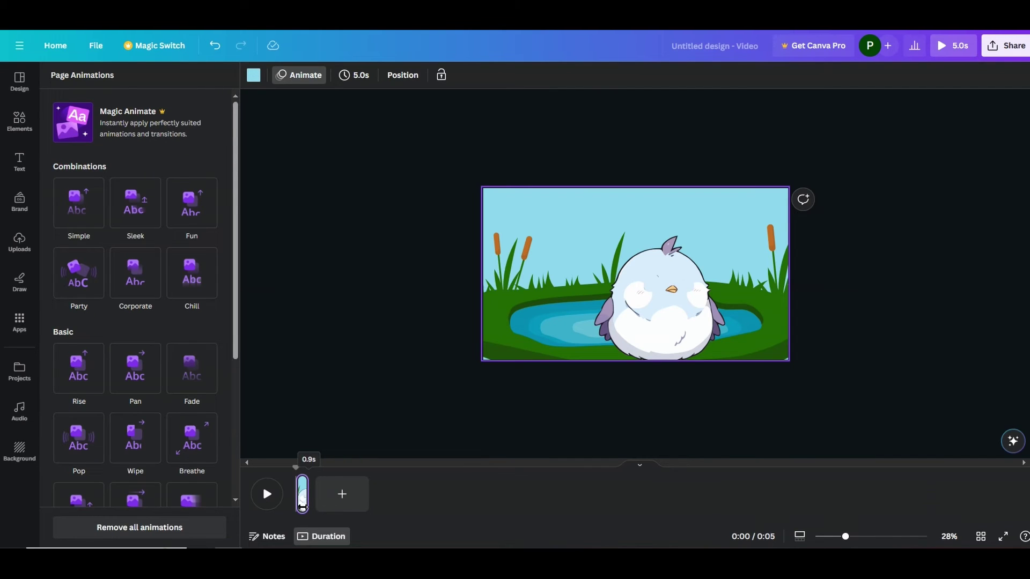
# Trim the bird page to 1.0 s, duplicate it, and stretch the copy to 2.1 s.
pyautogui.moveTo(303, 499); pyautogui.dragTo(305, 501)
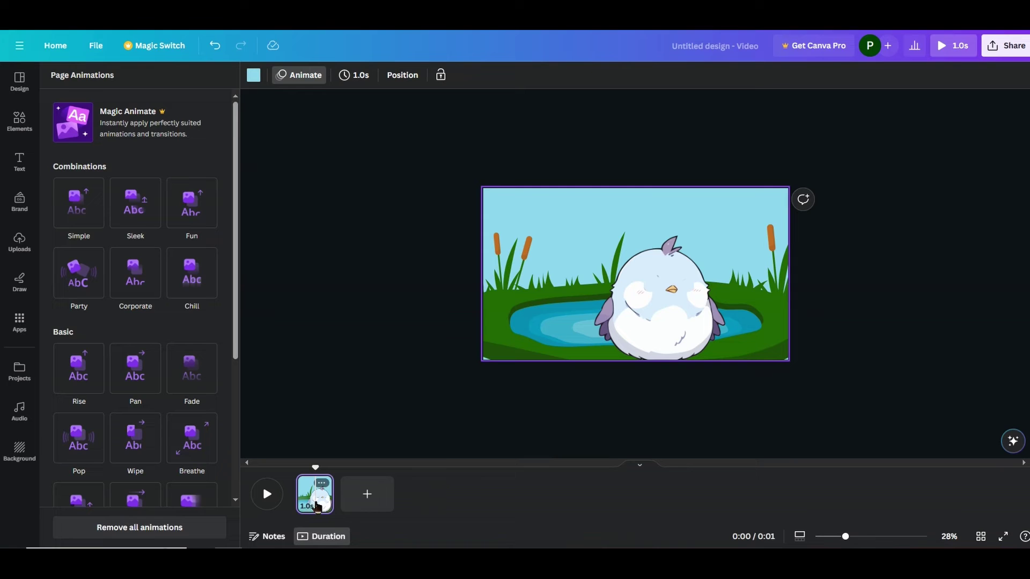
pyautogui.hotkey('ctrl', 'd')
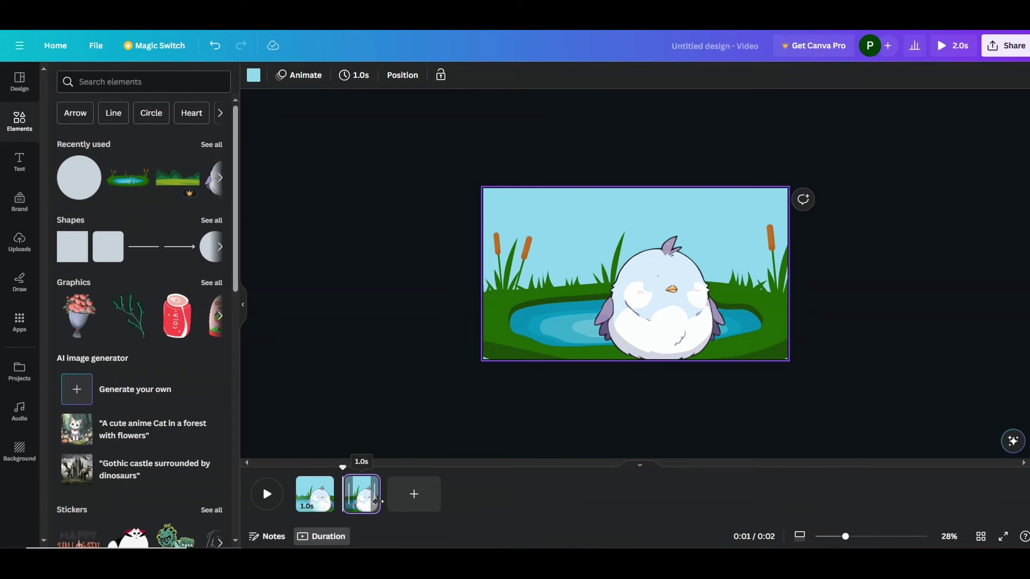
pyautogui.moveTo(395, 499); pyautogui.dragTo(394, 499)
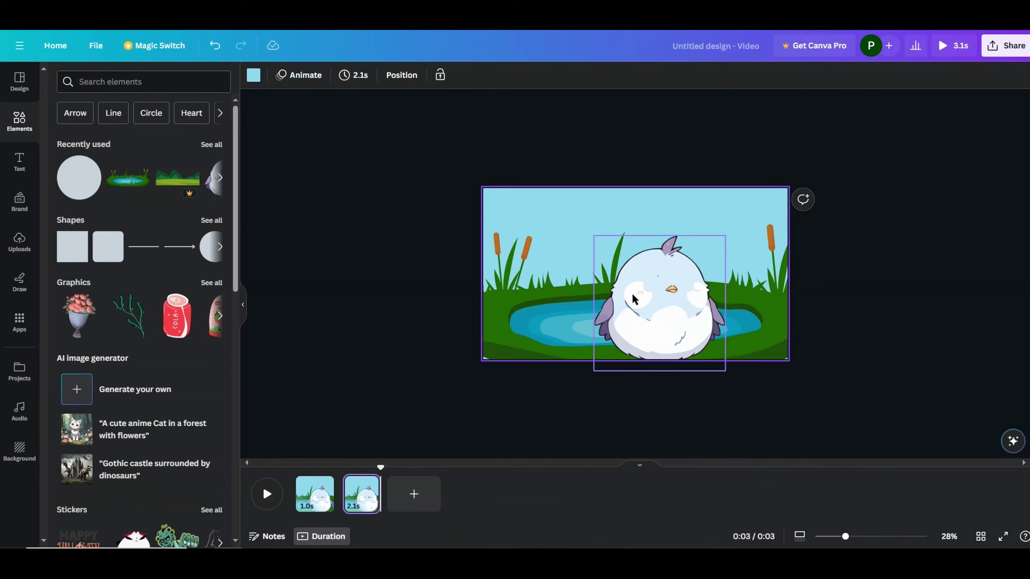
pyautogui.click(648, 285)
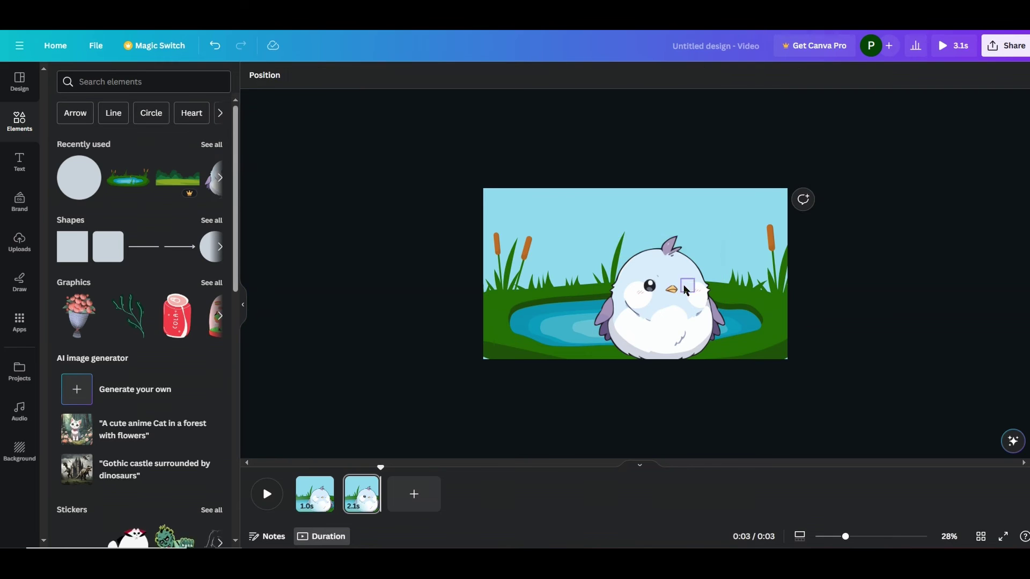
# Duplicate both bird pages in Grid view into 18 alternating pages totalling 28.4 seconds.
pyautogui.click(316, 491)
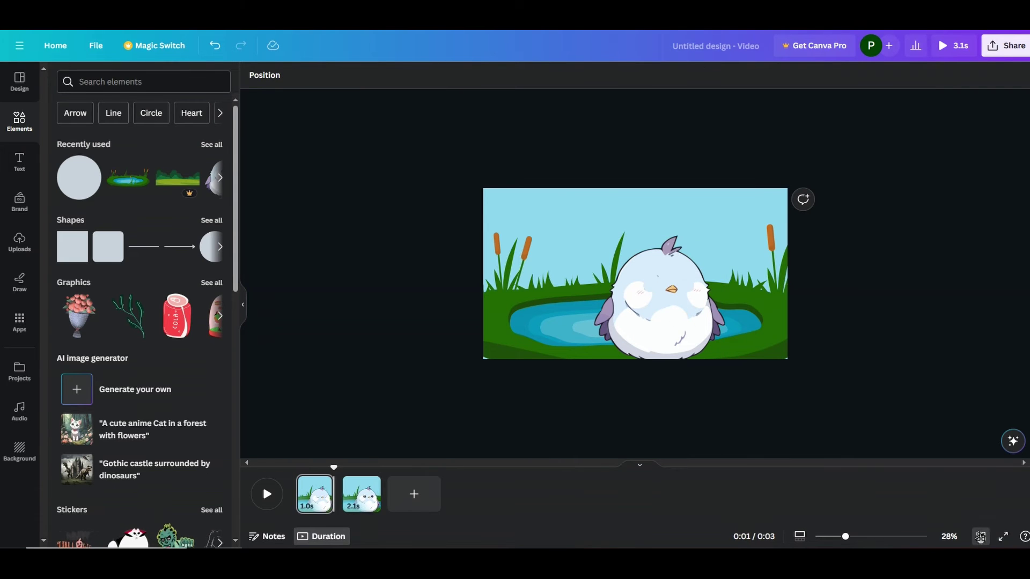
pyautogui.click(979, 536)
pyautogui.hotkey('ctrl', 'a')
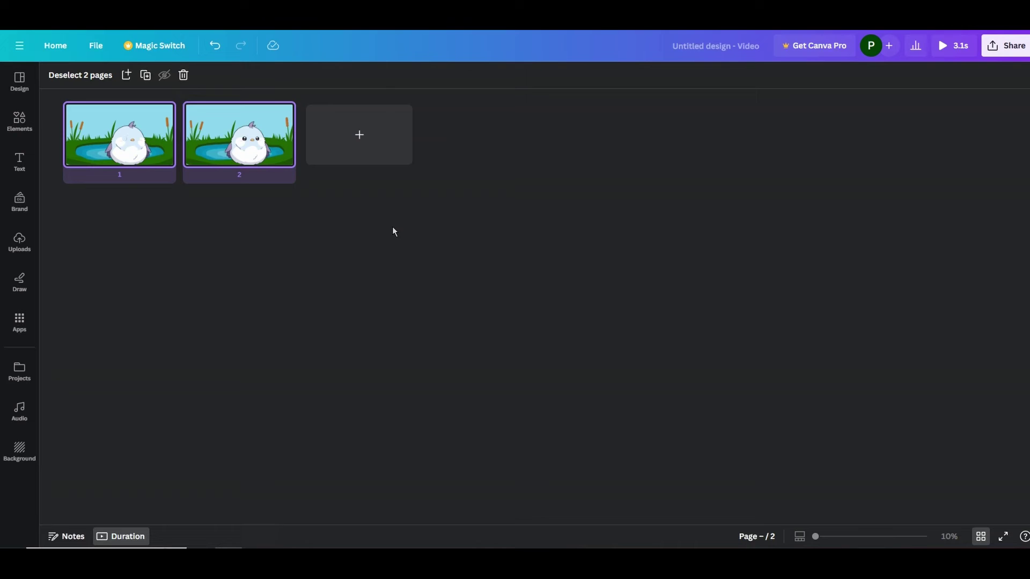
pyautogui.hotkey('ctrl', 'd')
pyautogui.hotkey('ctrl', 'd')
pyautogui.hotkey('ctrl', 'd')
pyautogui.hotkey('ctrl', 'd')
pyautogui.hotkey('ctrl', 'd')
pyautogui.hotkey('ctrl', 'd')
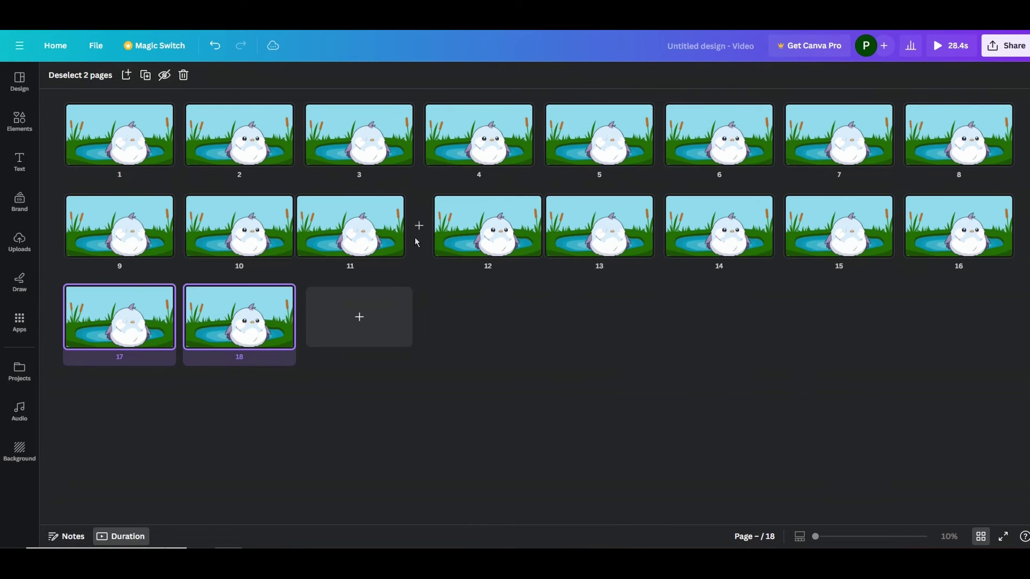
pyautogui.click(980, 537)
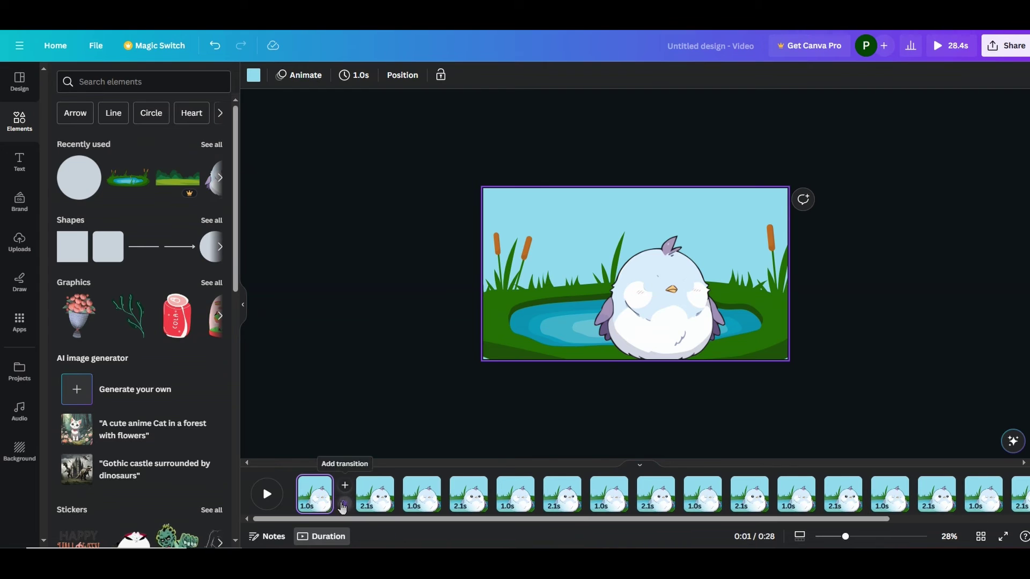
# Apply a Dissolve transition to all 18 pages and preview the 19.9-second video.
pyautogui.click(341, 506)
pyautogui.click(170, 523)
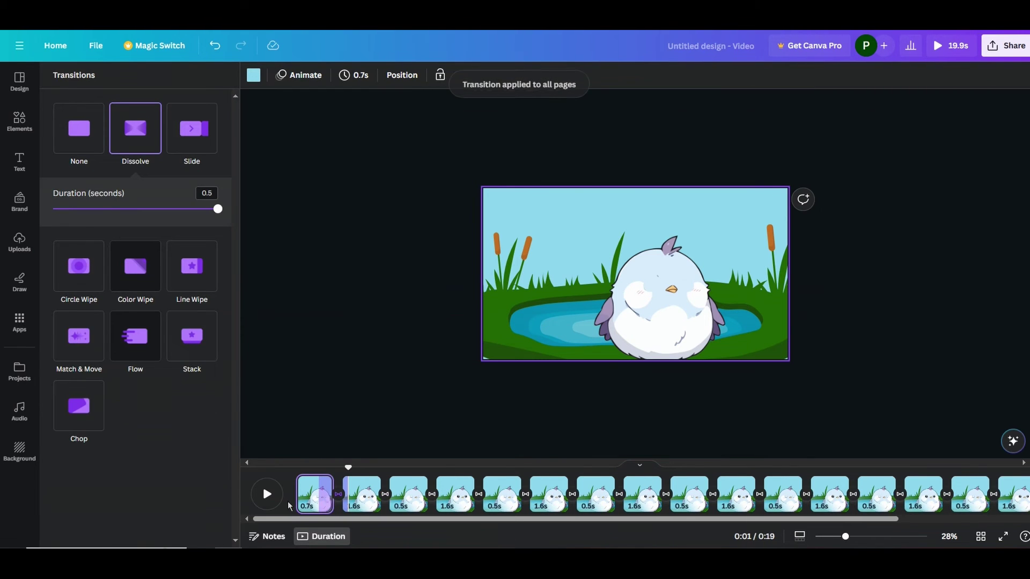
pyautogui.click(316, 492)
pyautogui.scroll(2, 625, 318)
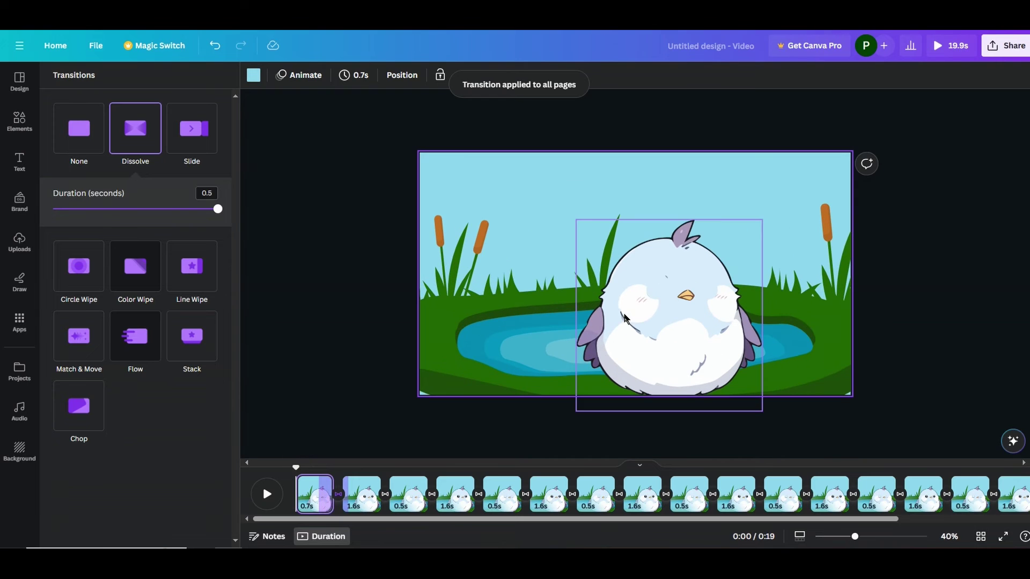
pyautogui.click(422, 257)
pyautogui.click(339, 424)
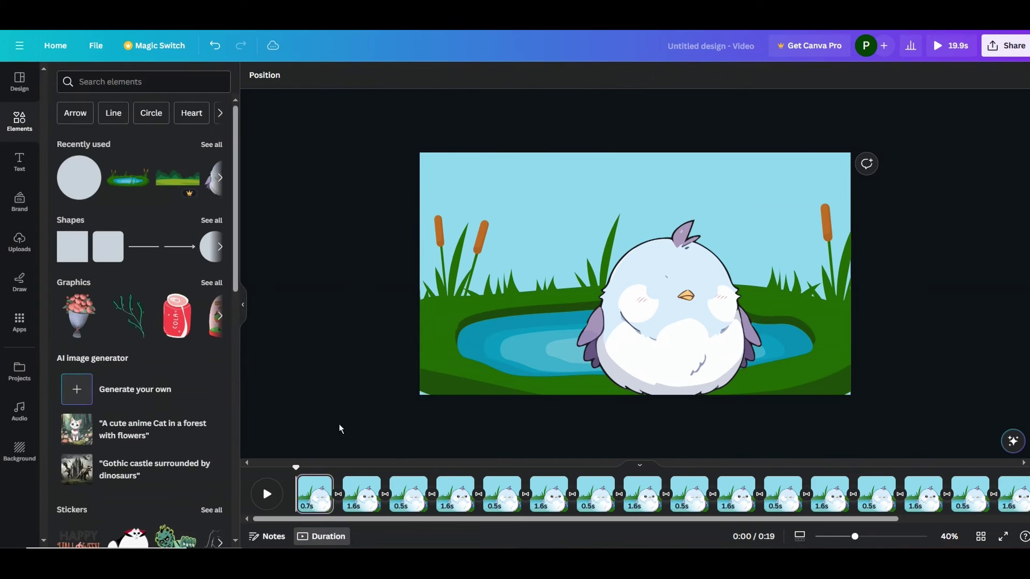
pyautogui.click(268, 495)
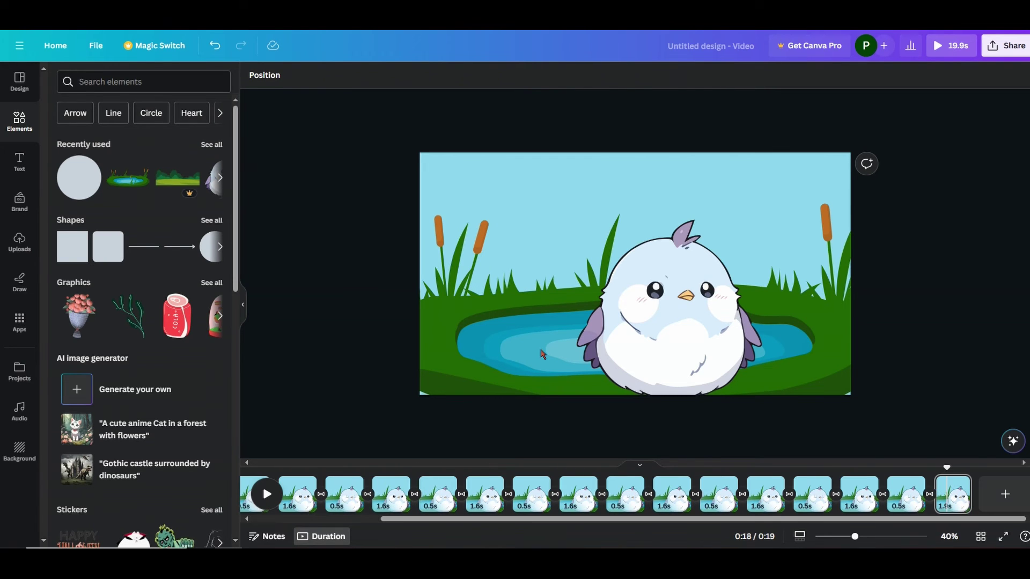
pyautogui.scroll(-2, 541, 349)
pyautogui.scroll(-2, 541, 350)
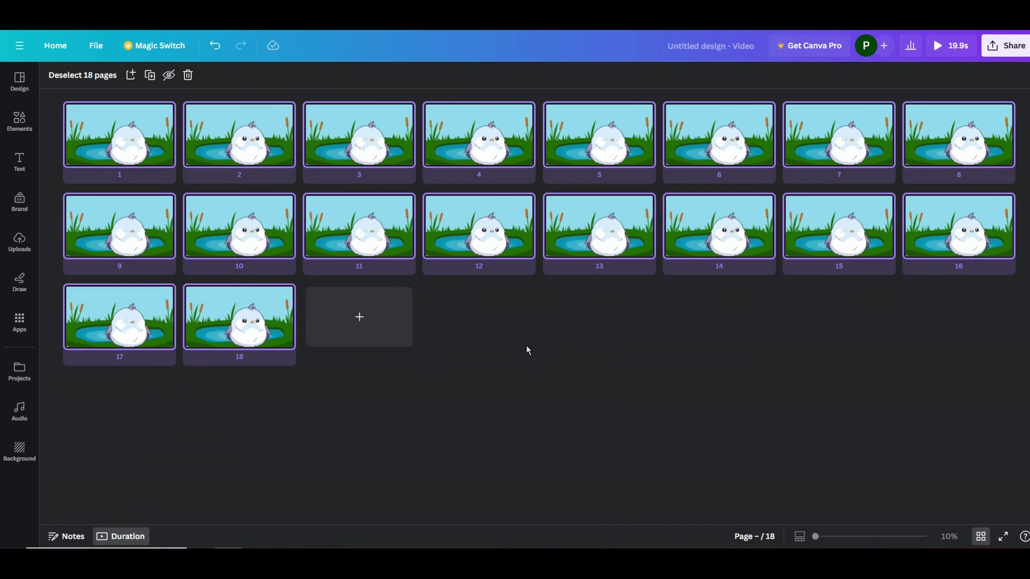
# Delete the 18 bird pages, open the remaining blank page and show cat graphics.
pyautogui.press('Delete')
pyautogui.click(980, 536)
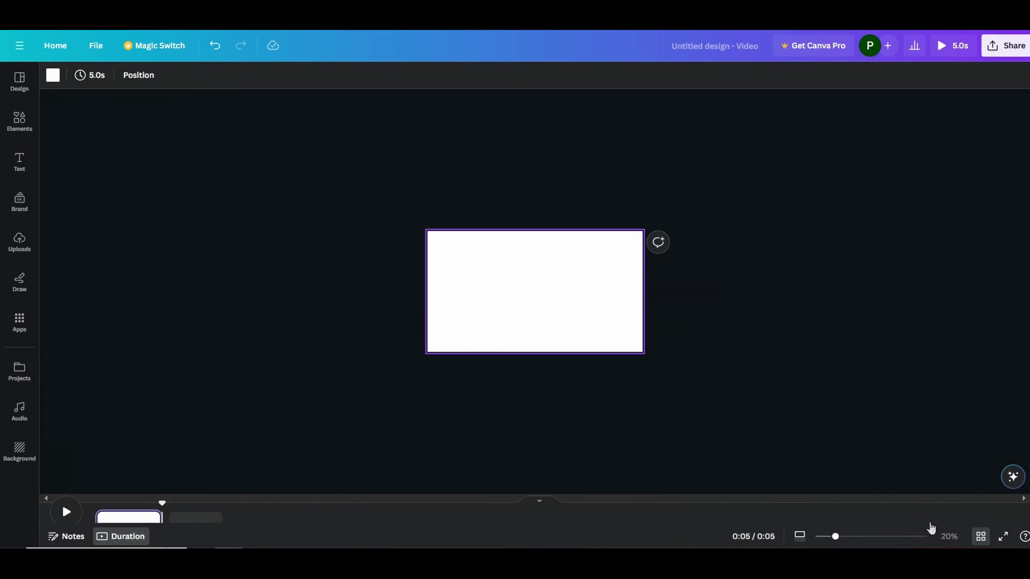
pyautogui.click(138, 82)
pyautogui.write('cat')
pyautogui.press('Return')
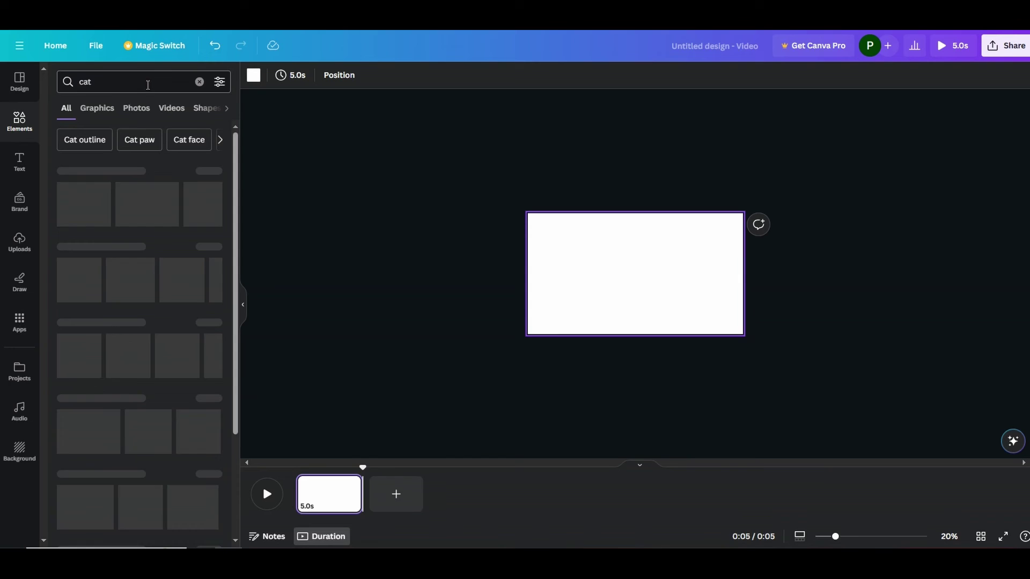
pyautogui.click(97, 107)
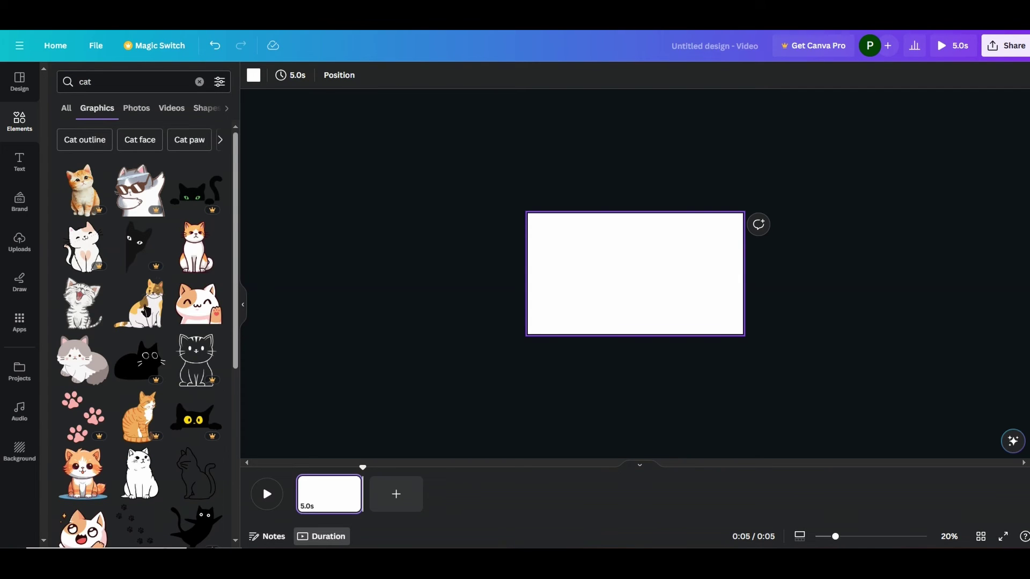
# Add a bare tree branch graphic and move it to the page's lower left.
pyautogui.click(73, 467)
pyautogui.tripleClick(137, 81)
pyautogui.write('tree branch')
pyautogui.press('Return')
pyautogui.scroll(-3, 134, 424)
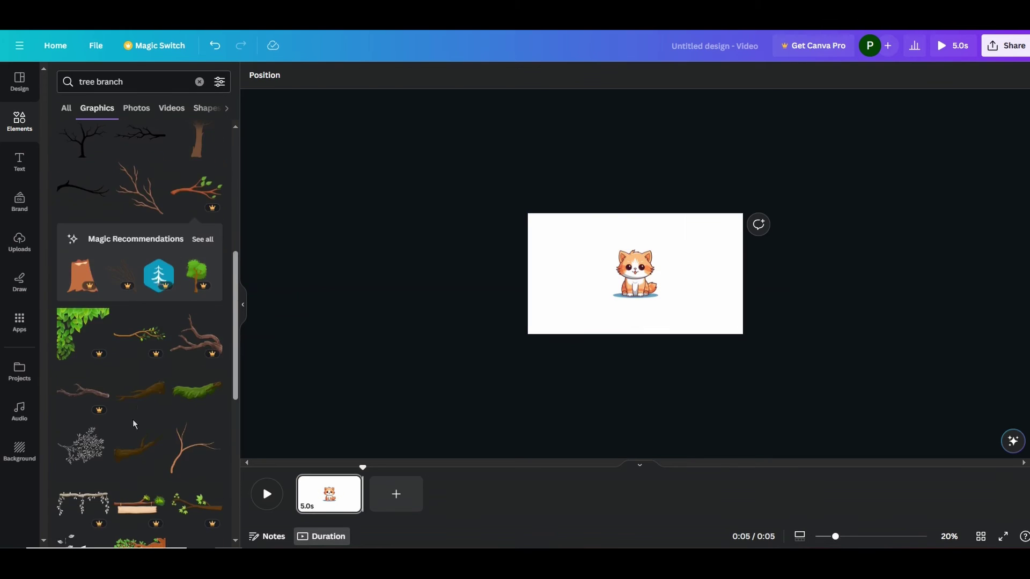
pyautogui.click(134, 438)
pyautogui.moveTo(633, 272); pyautogui.dragTo(563, 306)
pyautogui.write('greenerywildpark')
# Add the round park scene graphic and send it behind the cat and branch.
pyautogui.press('Return')
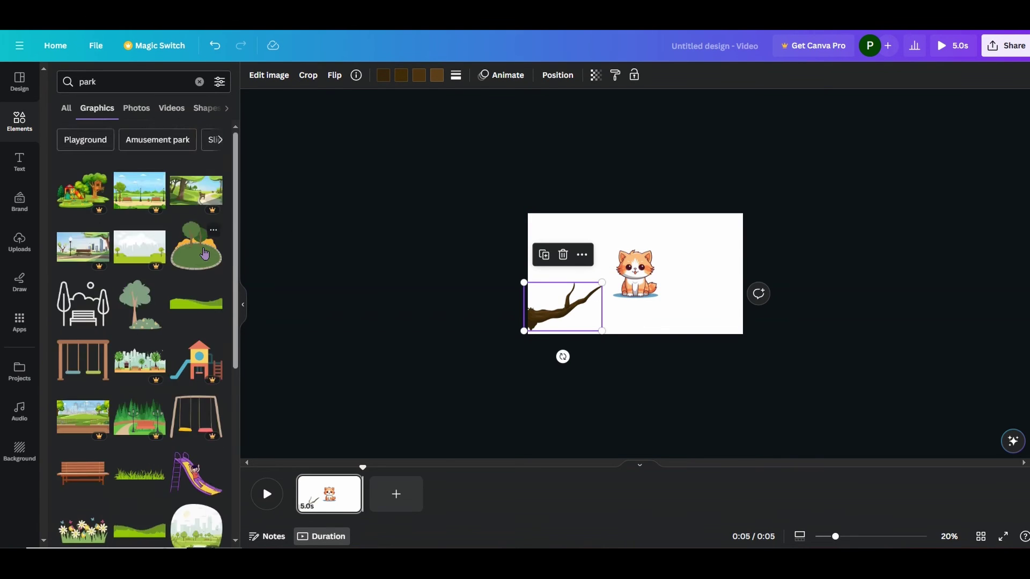
pyautogui.scroll(-5, 204, 254)
pyautogui.click(195, 328)
pyautogui.rightClick(635, 272)
pyautogui.click(813, 391)
pyautogui.scroll(3, 636, 273)
pyautogui.click(640, 219)
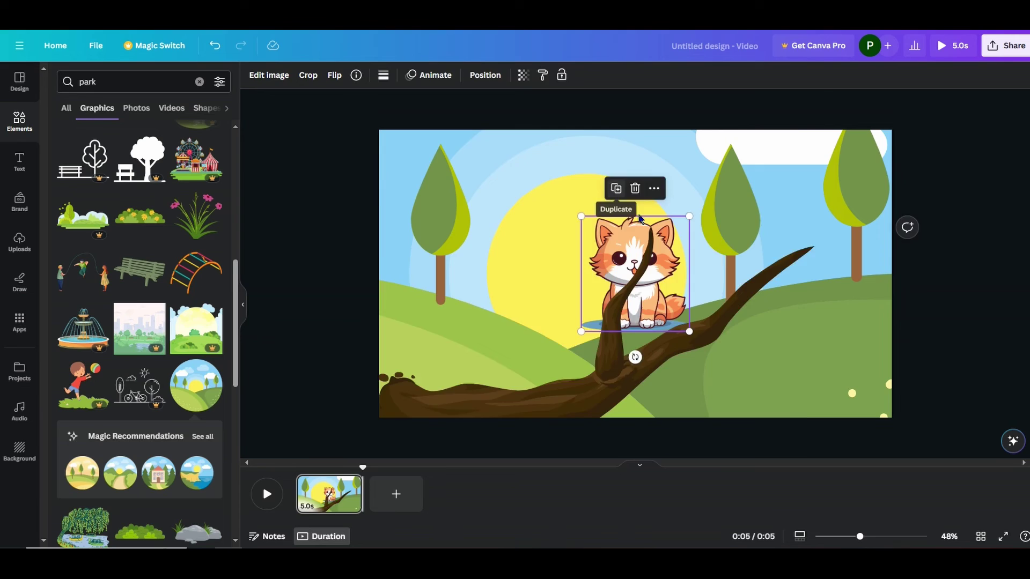
pyautogui.moveTo(636, 354); pyautogui.dragTo(483, 242)
# Crop the park scene to fill the page and perch the cat on the branch.
pyautogui.doubleClick(563, 242)
pyautogui.click(186, 526)
pyautogui.moveTo(763, 460); pyautogui.dragTo(805, 499)
pyautogui.press('Delete')
pyautogui.scroll(3, 682, 285)
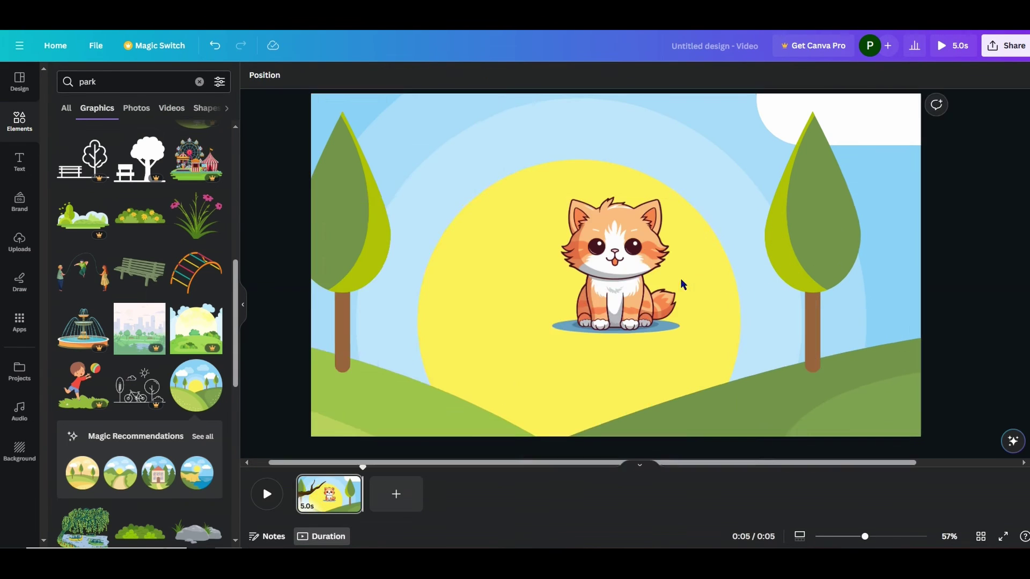
pyautogui.hotkey('ctrl', 'z')
pyautogui.moveTo(633, 258); pyautogui.dragTo(416, 331)
pyautogui.click(290, 176)
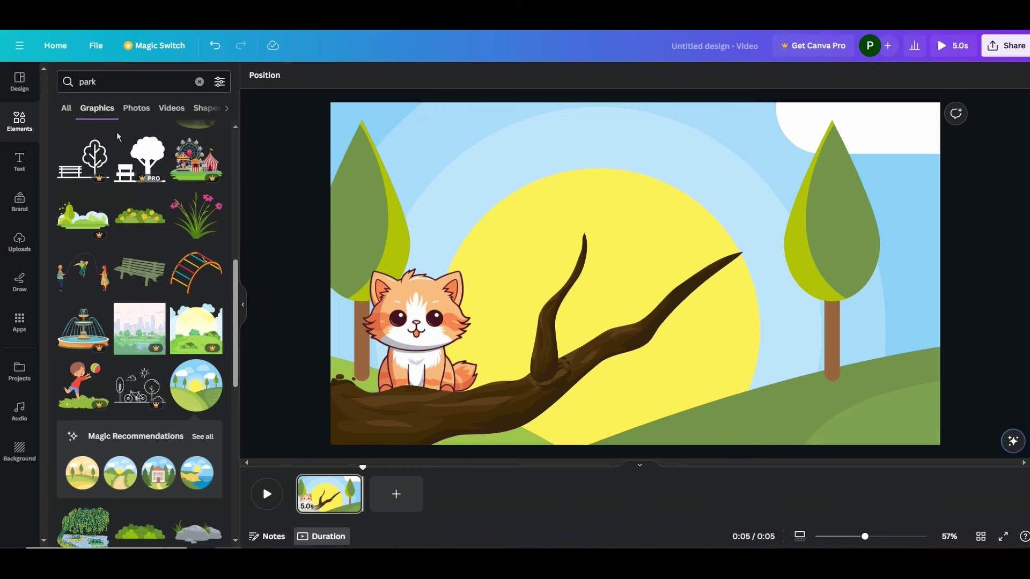
pyautogui.click(24, 119)
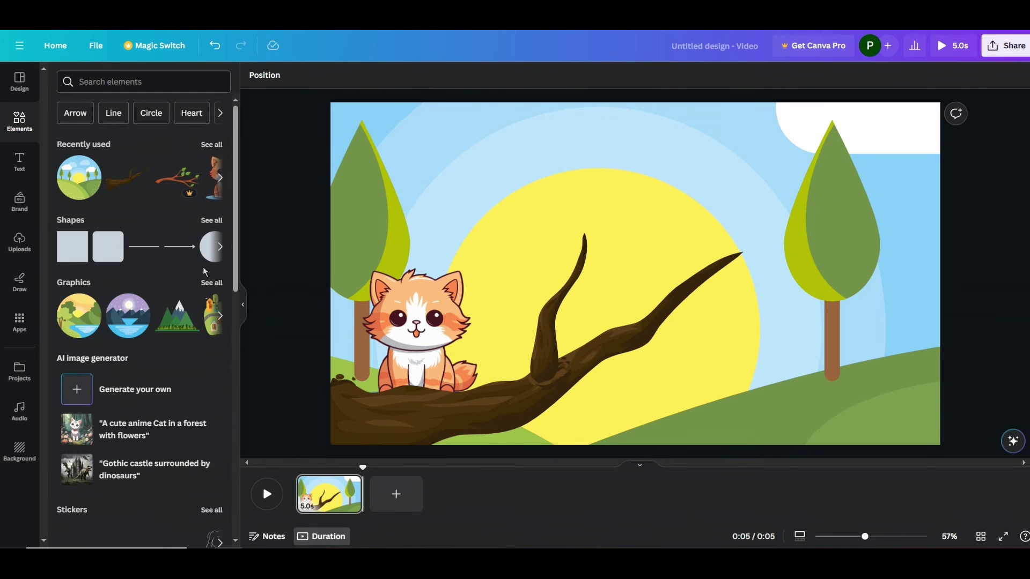
# Add a shape, shrink it to a small circle and place it over the cat's left eye.
pyautogui.click(213, 220)
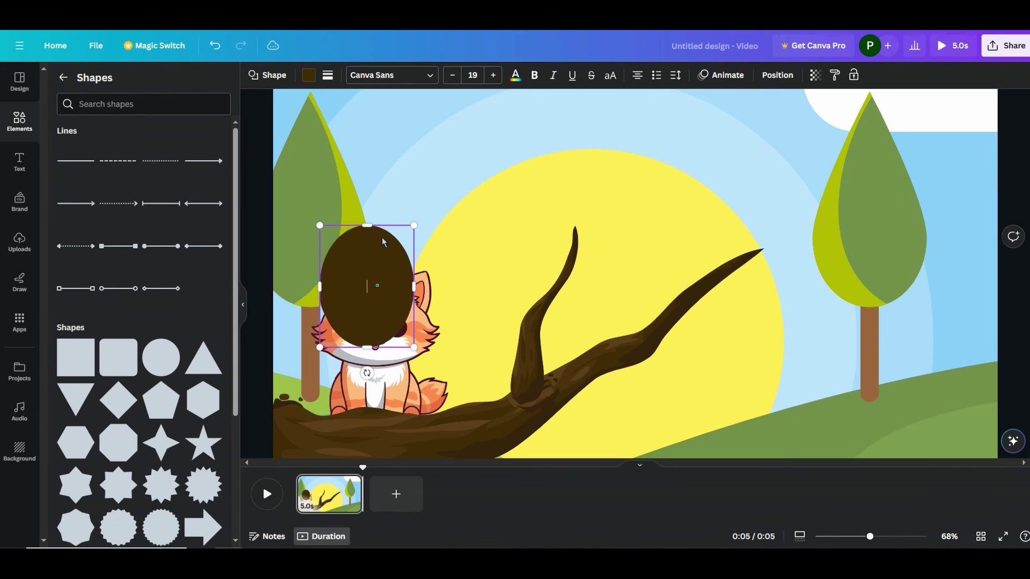
pyautogui.moveTo(371, 230); pyautogui.dragTo(421, 262)
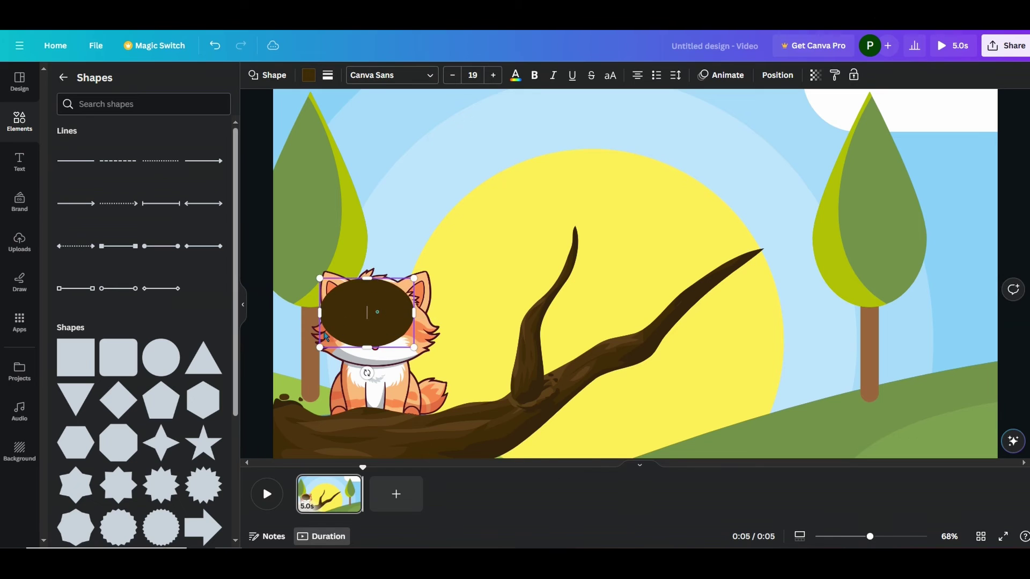
pyautogui.scroll(3, 421, 264)
pyautogui.moveTo(429, 223)
pyautogui.mouseDown()
pyautogui.moveTo(344, 357)
pyautogui.moveTo(316, 359)
pyautogui.mouseUp()
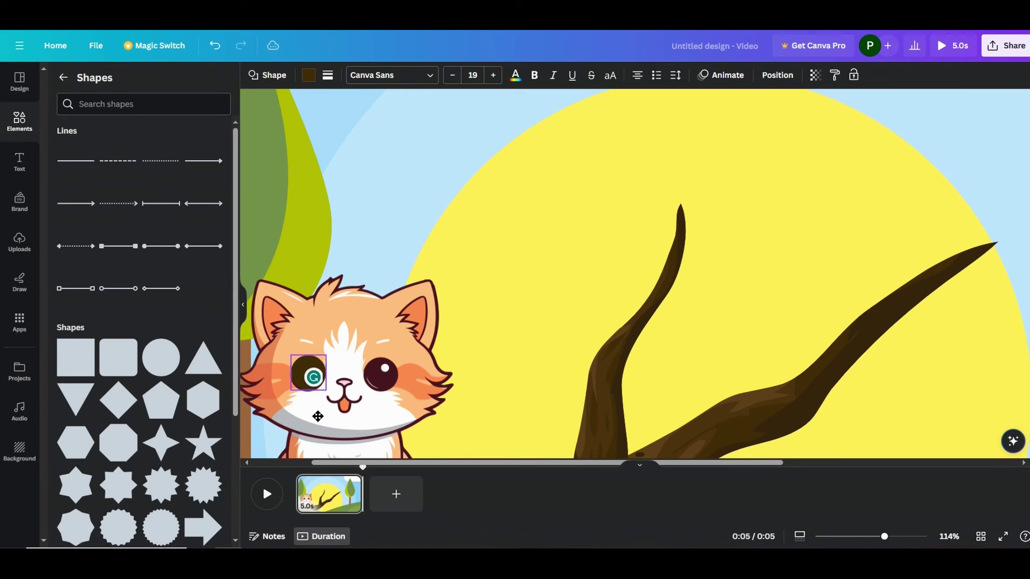
pyautogui.click(494, 223)
pyautogui.click(307, 374)
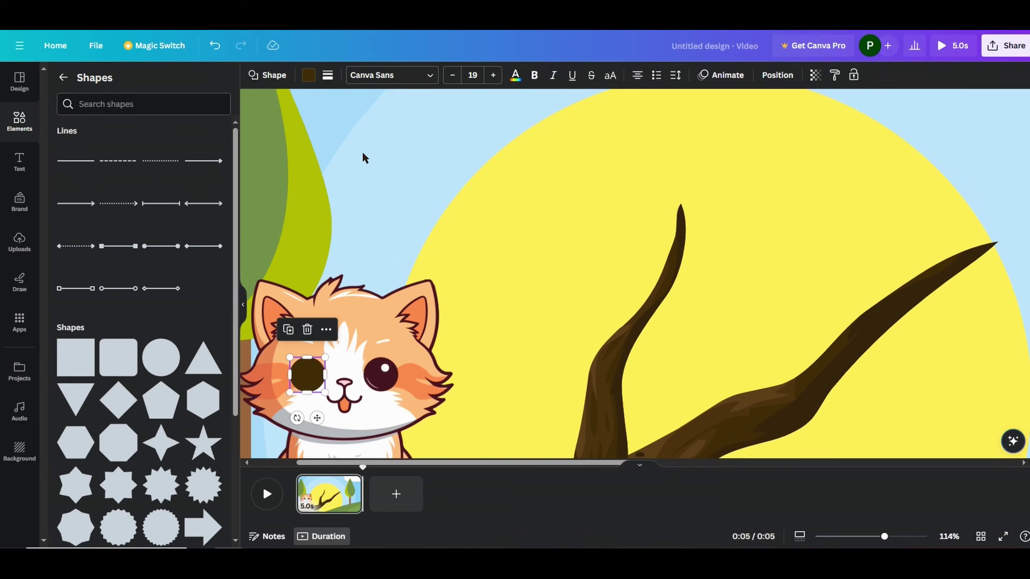
# Recolour the circle with the cat's peach fur using the eyedropper.
pyautogui.click(308, 75)
pyautogui.click(64, 142)
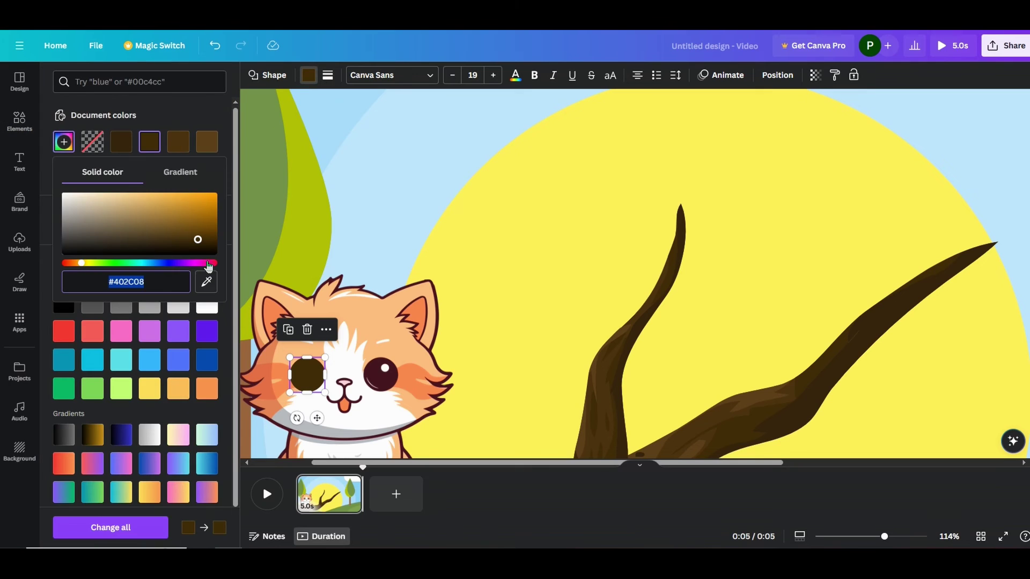
pyautogui.click(206, 281)
pyautogui.click(386, 333)
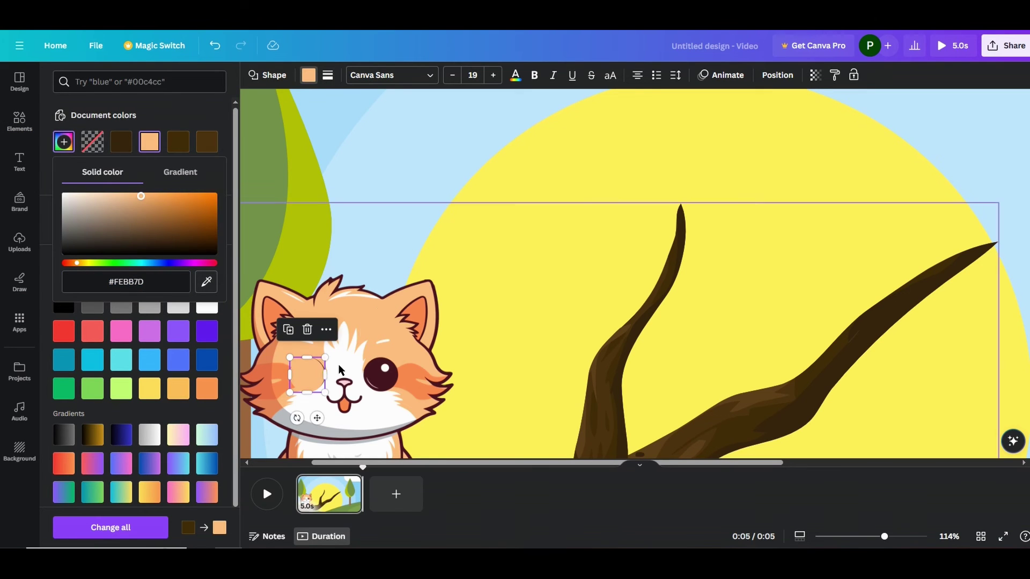
pyautogui.doubleClick(321, 365)
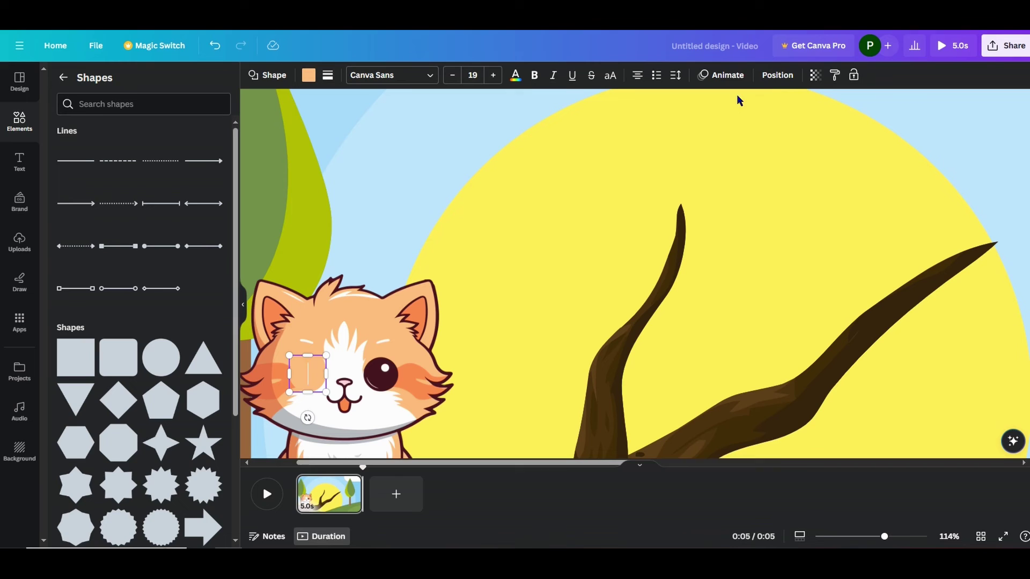
# Give the peach eye cover a Fade animation and place a copy over the right eye.
pyautogui.click(727, 74)
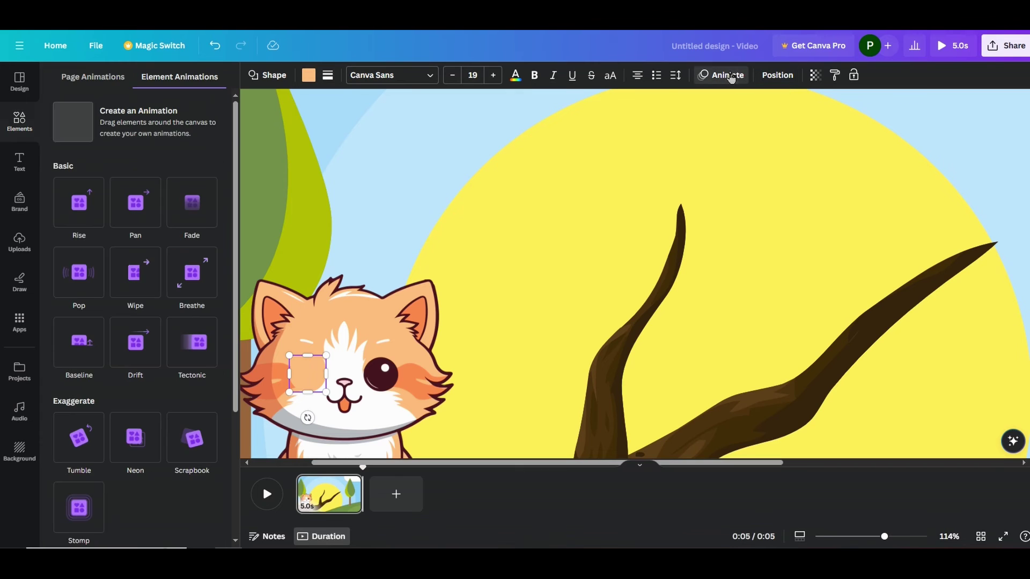
pyautogui.click(190, 214)
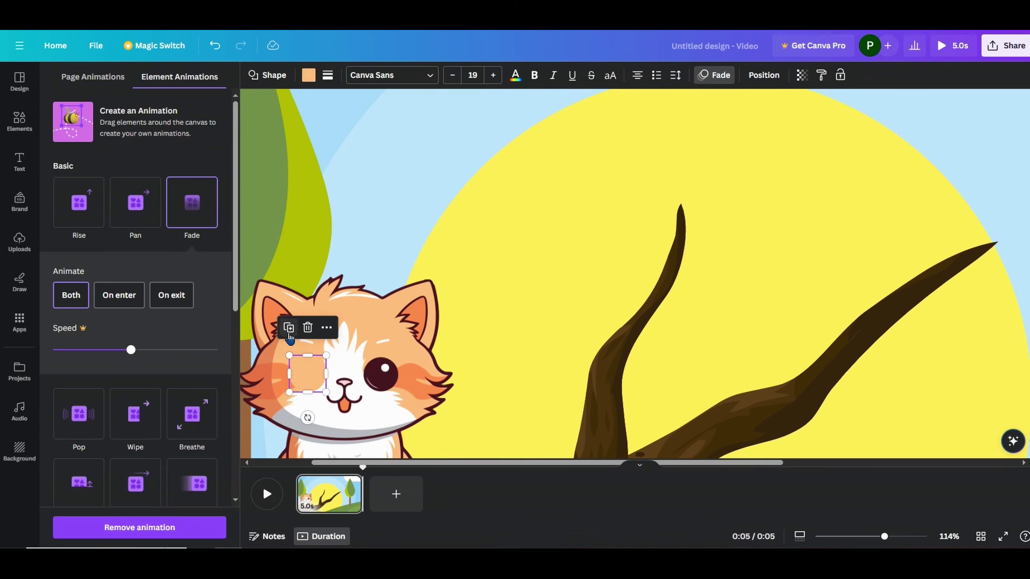
pyautogui.moveTo(323, 377); pyautogui.dragTo(388, 371)
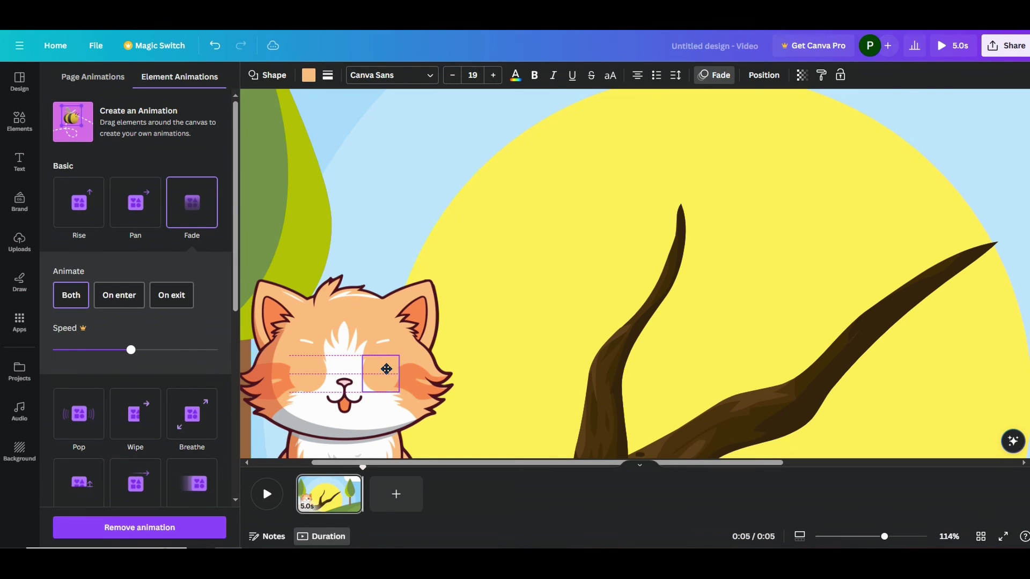
pyautogui.moveTo(384, 371); pyautogui.dragTo(387, 373)
pyautogui.click(473, 155)
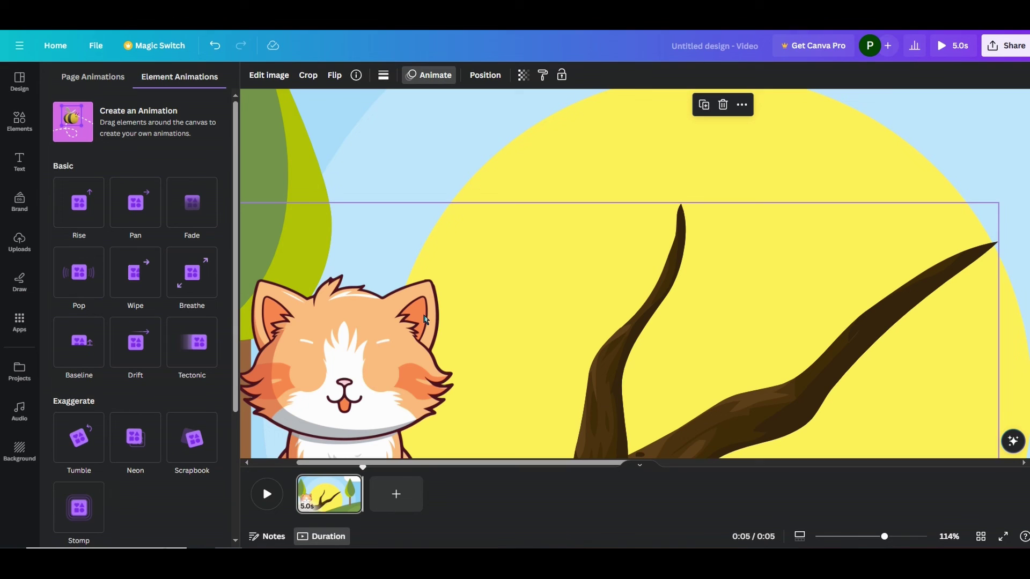
pyautogui.moveTo(346, 491)
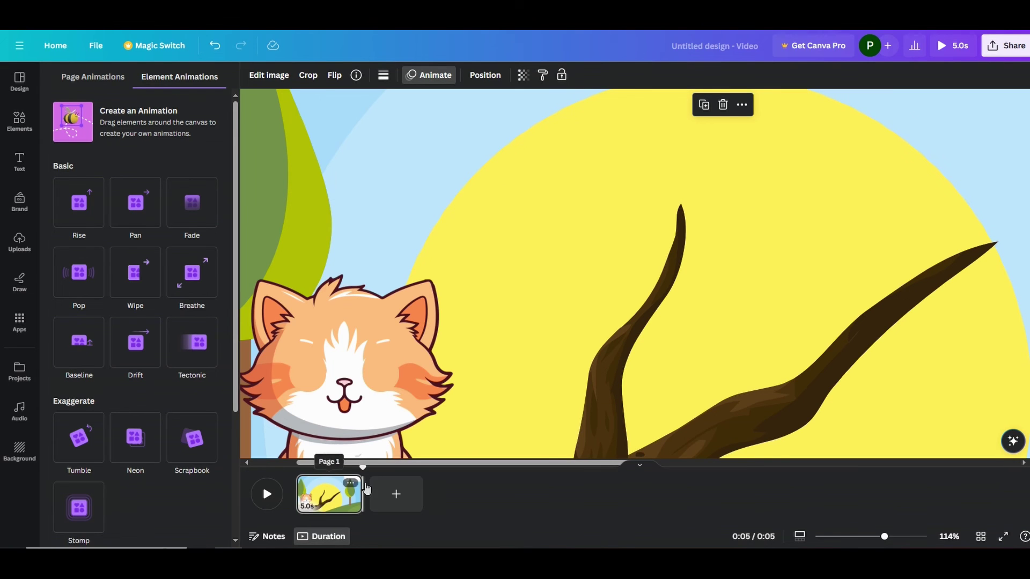
# Shorten the cat page to 1.1 seconds and duplicate it repeatedly to total 18 seconds.
pyautogui.moveTo(363, 482); pyautogui.dragTo(333, 482)
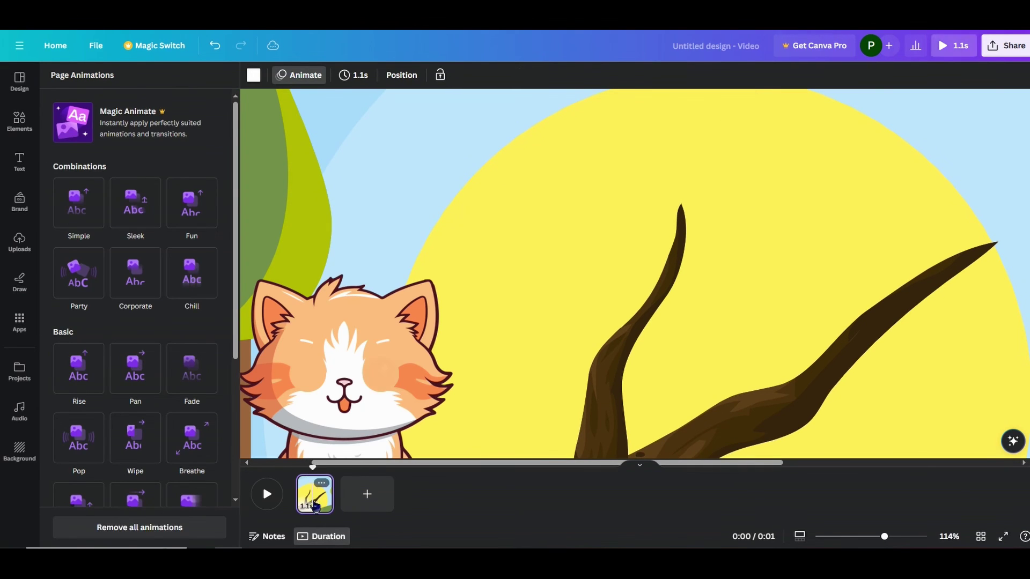
pyautogui.hotkey('ctrl', 'd')
pyautogui.click(308, 372)
pyautogui.click(981, 536)
pyautogui.click(150, 142)
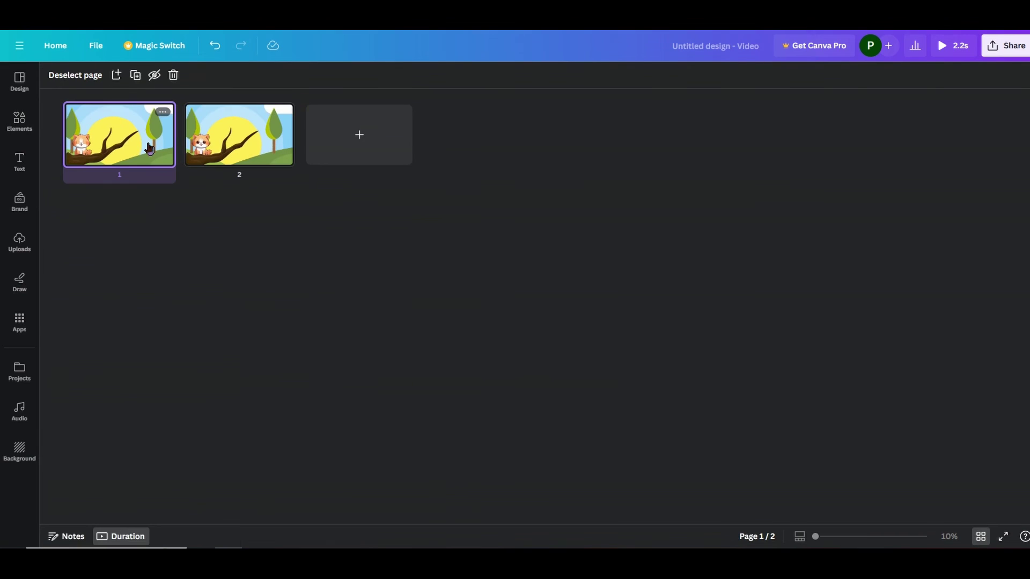
pyautogui.keyDown('shift'); pyautogui.click(207, 170); pyautogui.keyUp('shift')
pyautogui.hotkey('ctrl', 'd')
pyautogui.hotkey('ctrl', 'd')
pyautogui.hotkey('ctrl', 'd')
pyautogui.click(980, 536)
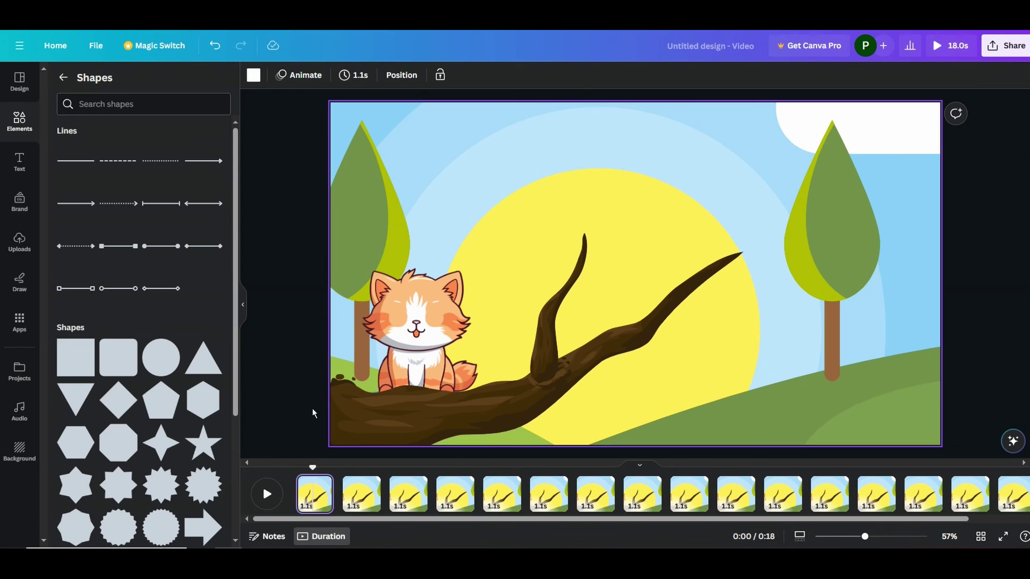
# Preview the cat video, stop it, and select the first page.
pyautogui.click(269, 497)
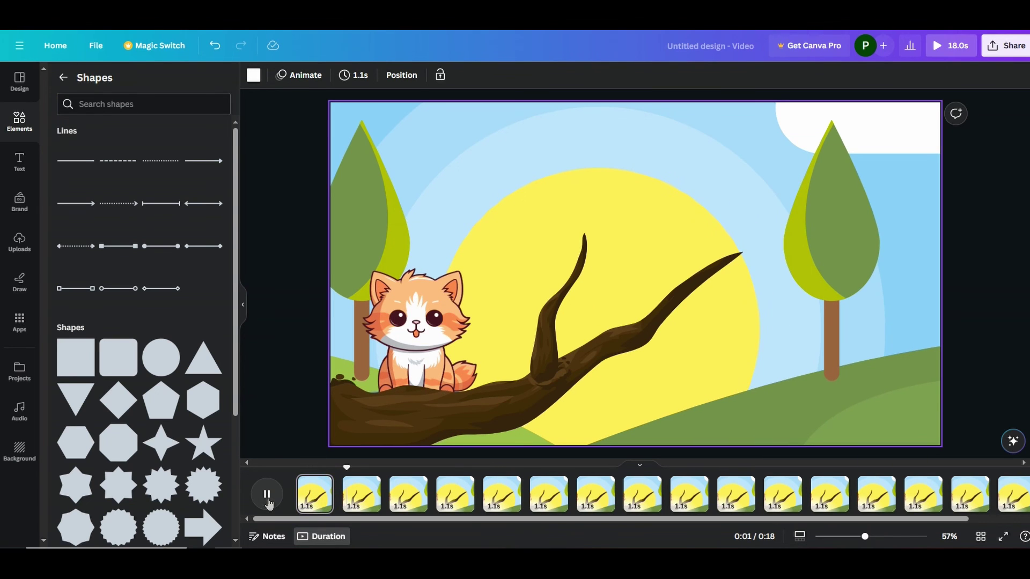
pyautogui.click(268, 497)
pyautogui.click(393, 326)
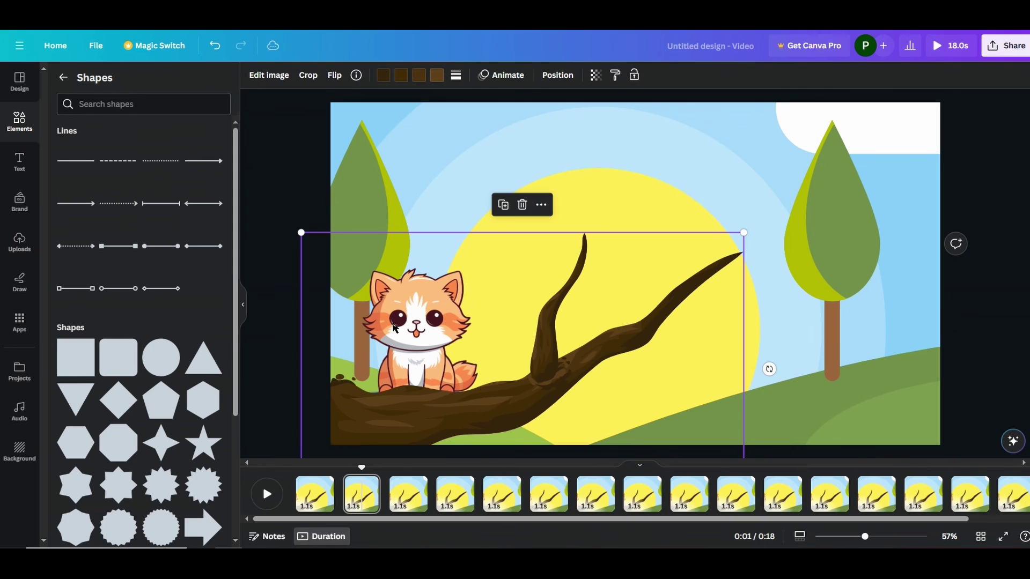
pyautogui.click(315, 502)
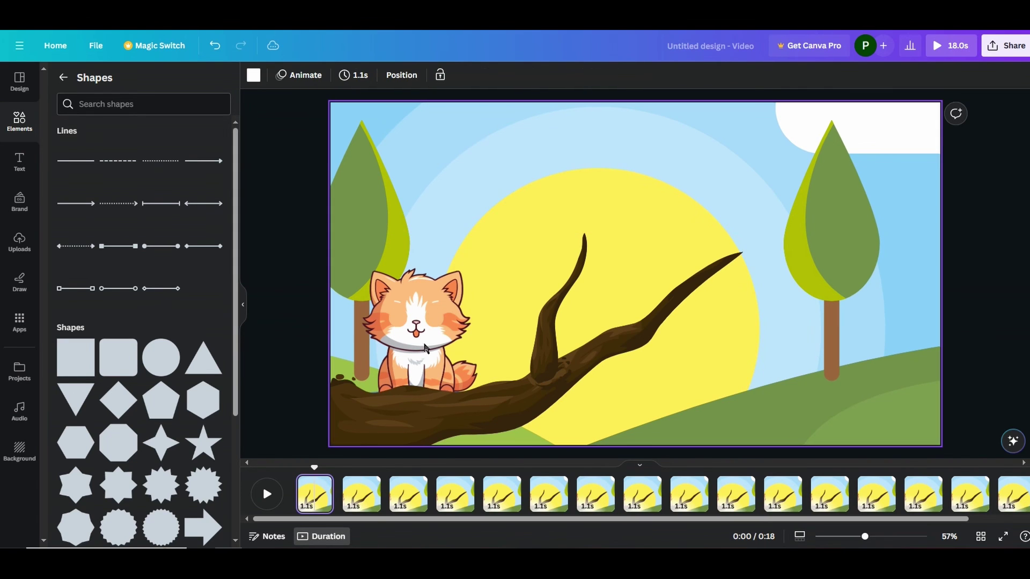
# Move page 1's eye cover onto the left eye, add a copy over the right, and replay.
pyautogui.click(432, 320)
pyautogui.moveTo(433, 320); pyautogui.dragTo(397, 322)
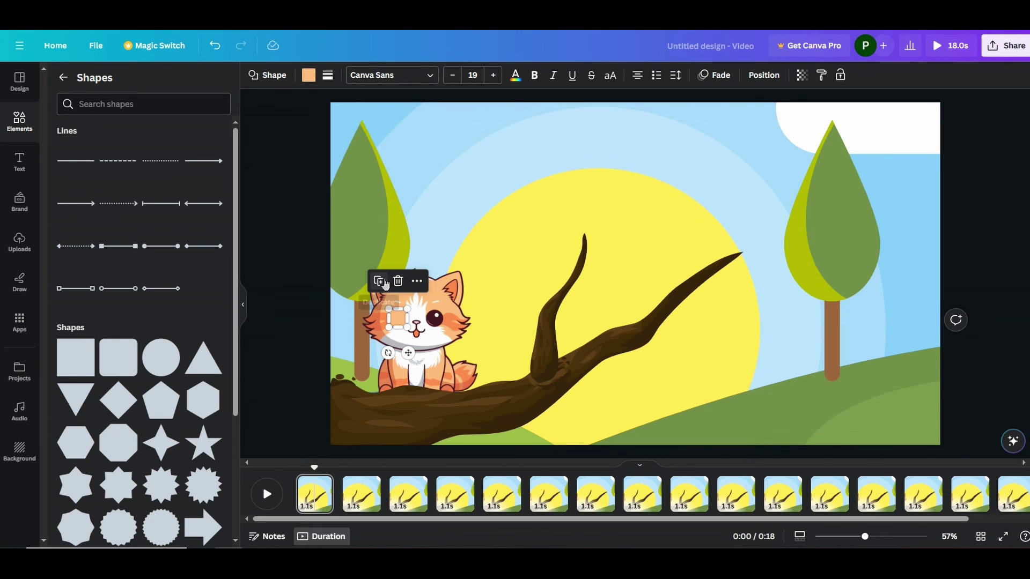
pyautogui.click(384, 283)
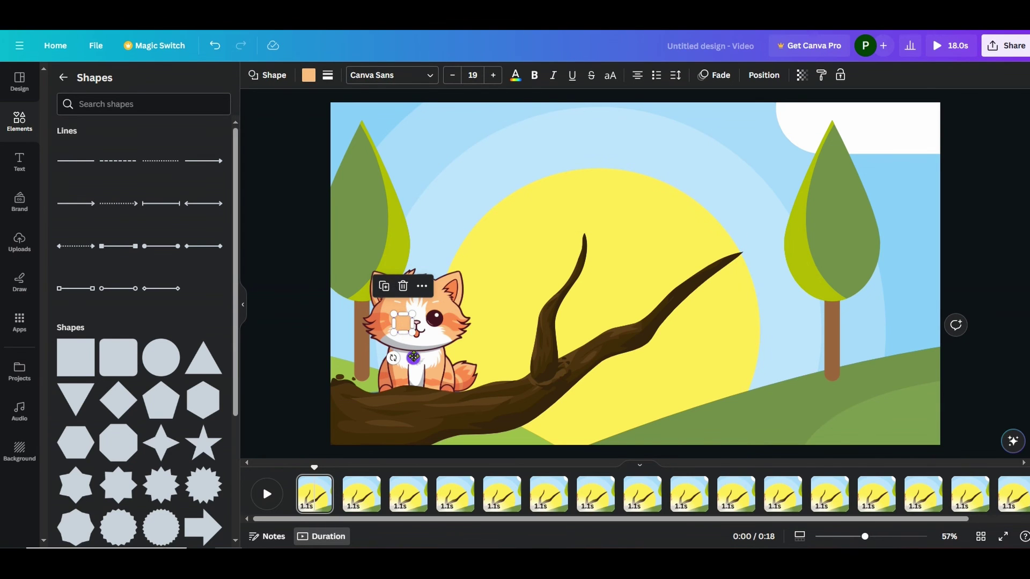
pyautogui.moveTo(412, 358); pyautogui.dragTo(435, 355)
pyautogui.moveTo(440, 352); pyautogui.dragTo(446, 352)
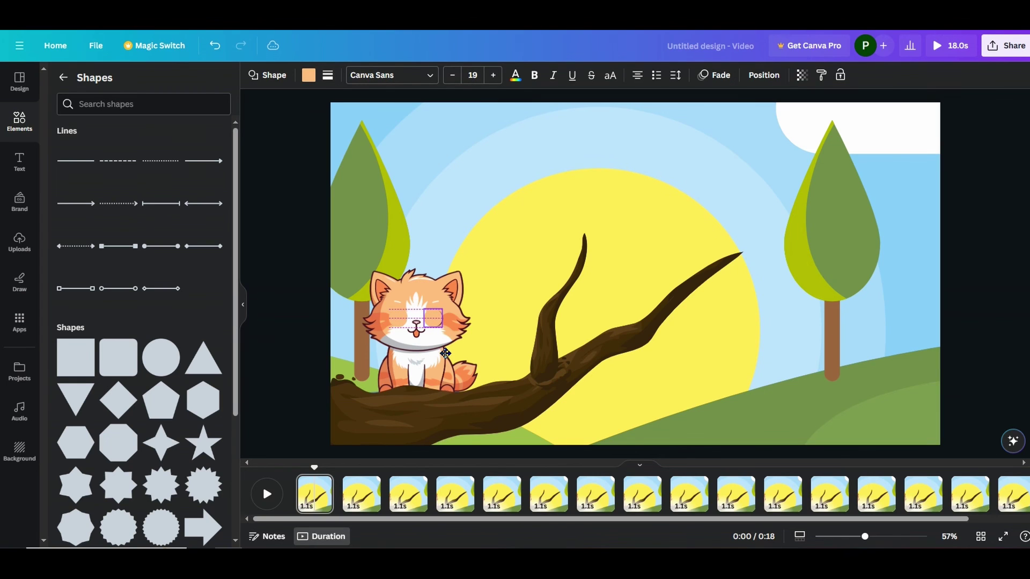
pyautogui.moveTo(445, 353); pyautogui.dragTo(446, 354)
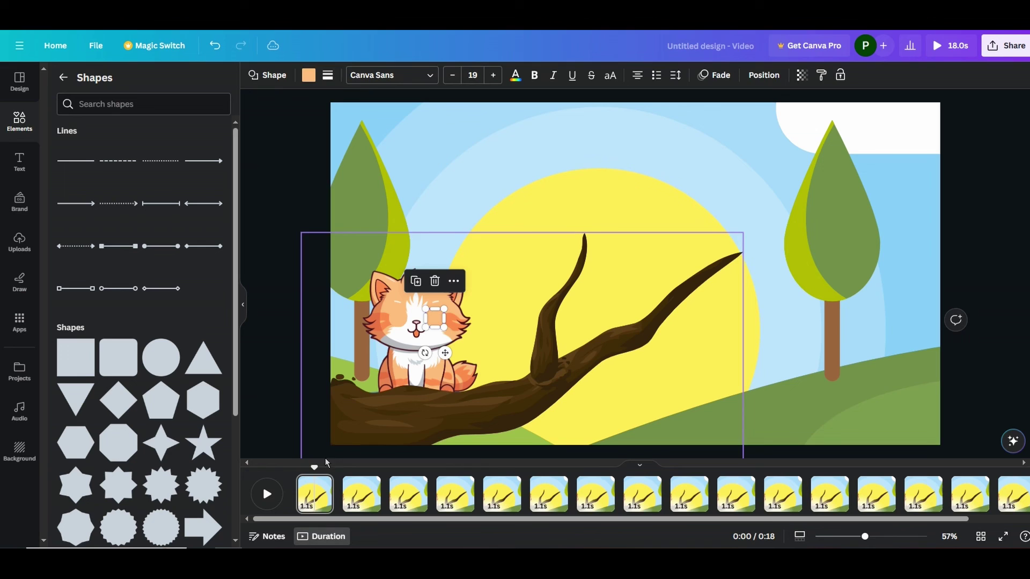
pyautogui.click(316, 487)
pyautogui.click(266, 494)
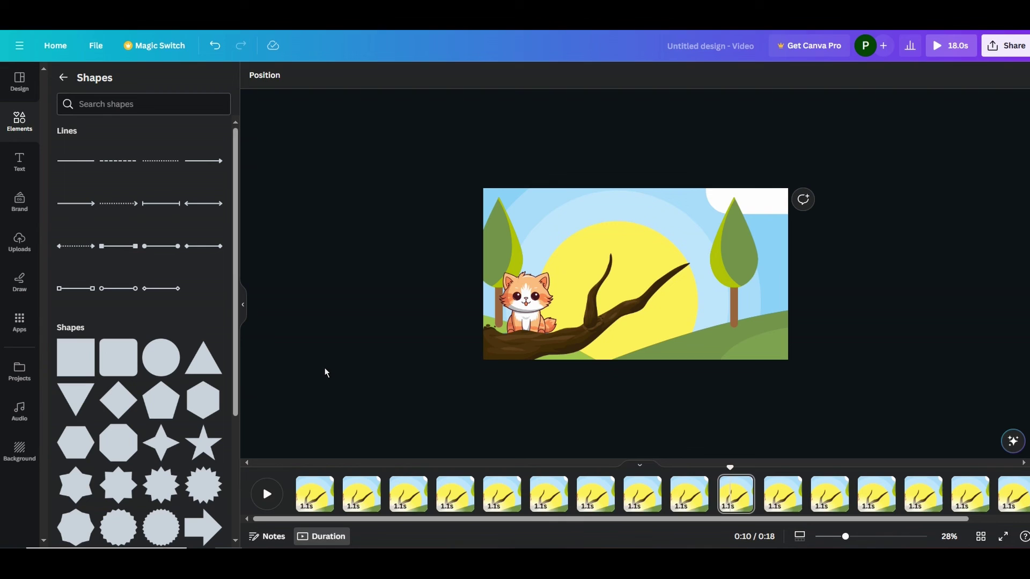
pyautogui.press('Left')
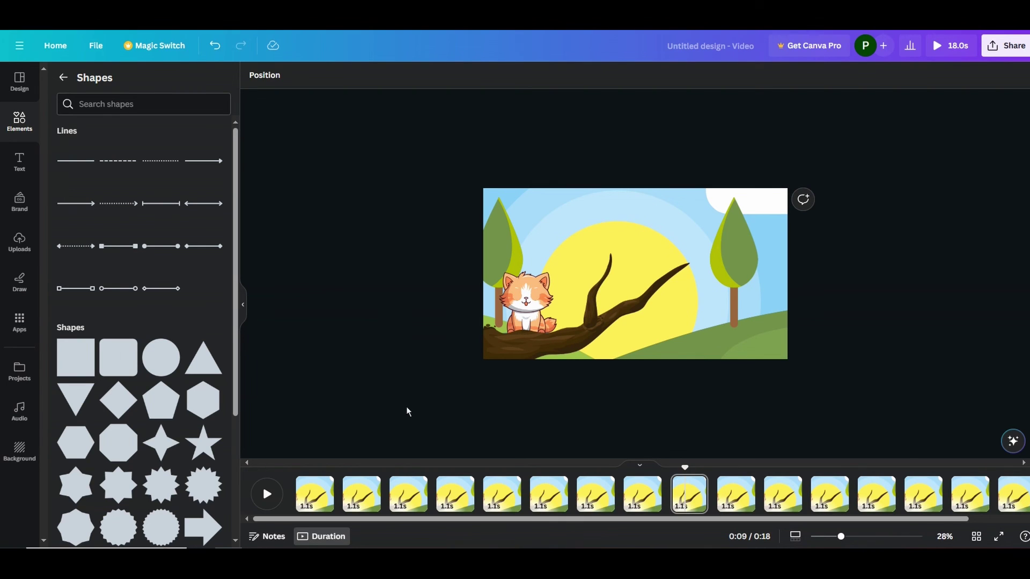